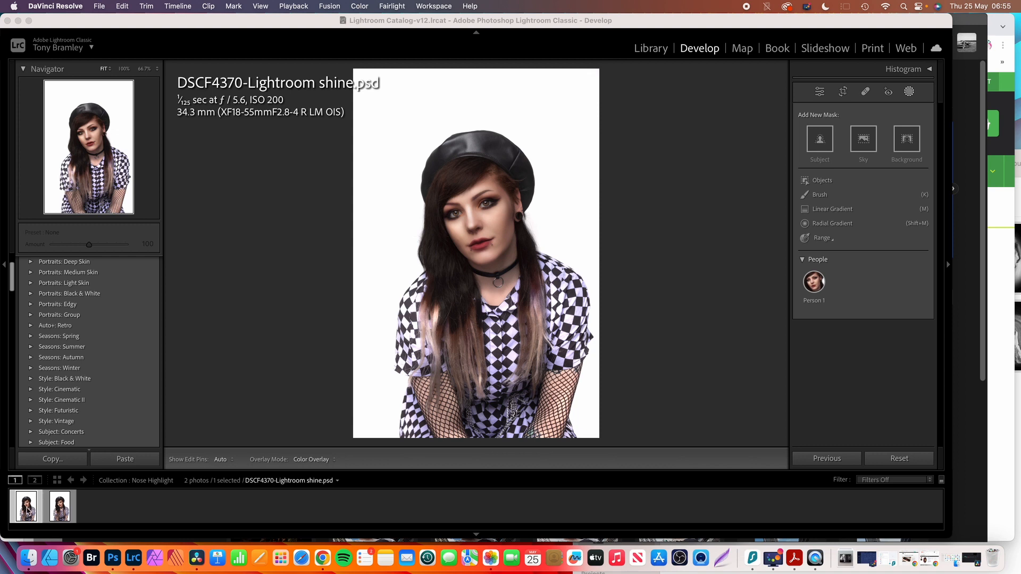
Compare the original DSCF4370-Lightroom shine.psd with its edited virtual copy, Copy 1
{"action": "left_click", "coordinate": [28, 511]}
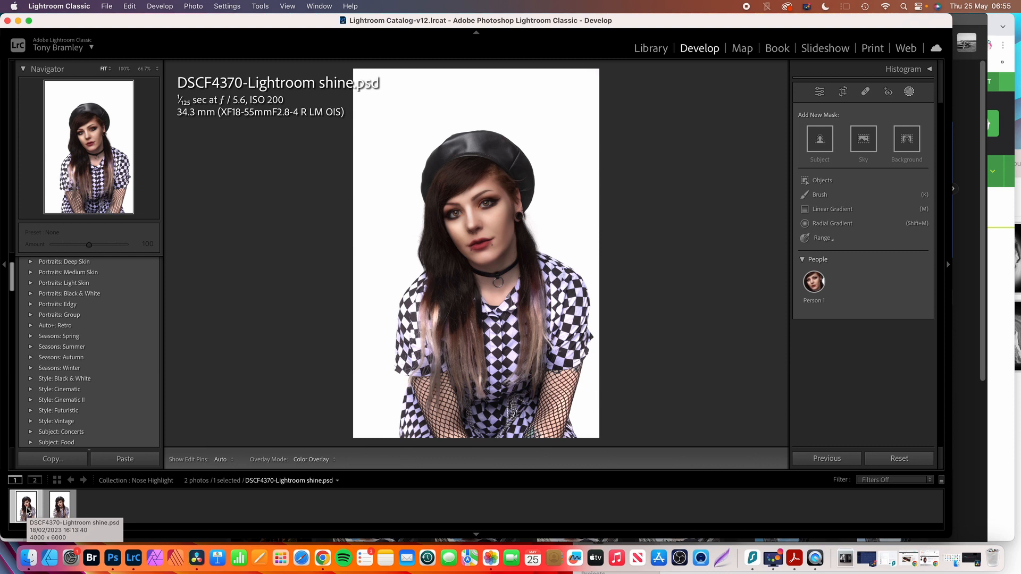
{"action": "left_click", "coordinate": [60, 511]}
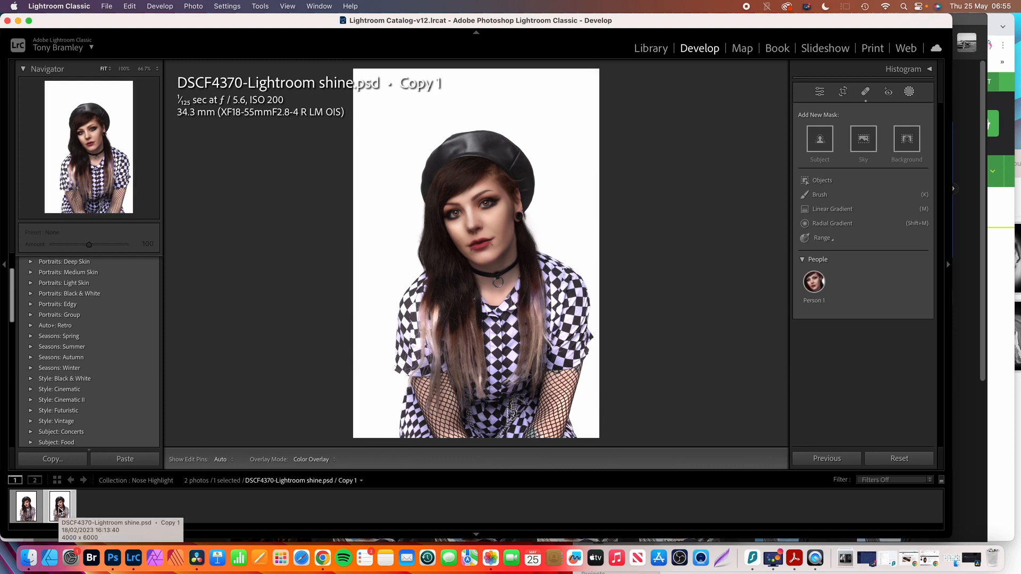
{"action": "left_click", "coordinate": [26, 510]}
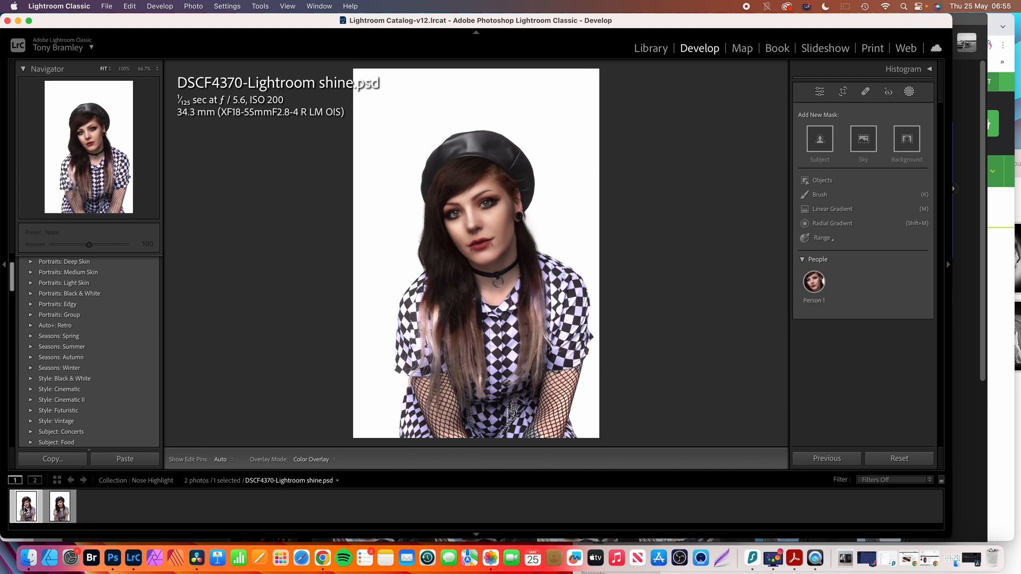
{"action": "left_click", "coordinate": [63, 509]}
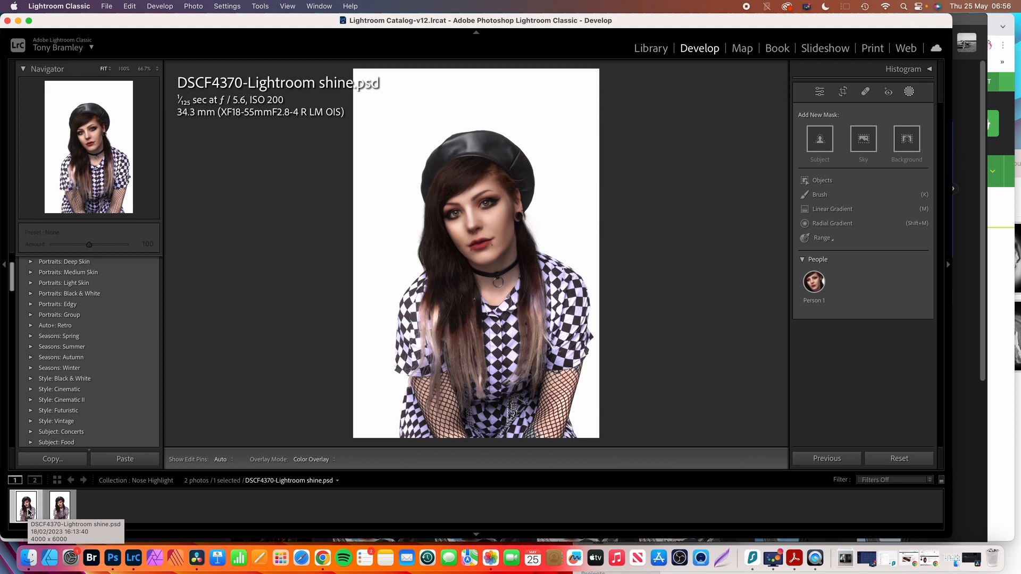
Create a virtual copy of the original DSCF4370-Lightroom shine.psd photo
{"action": "right_click", "coordinate": [29, 512]}
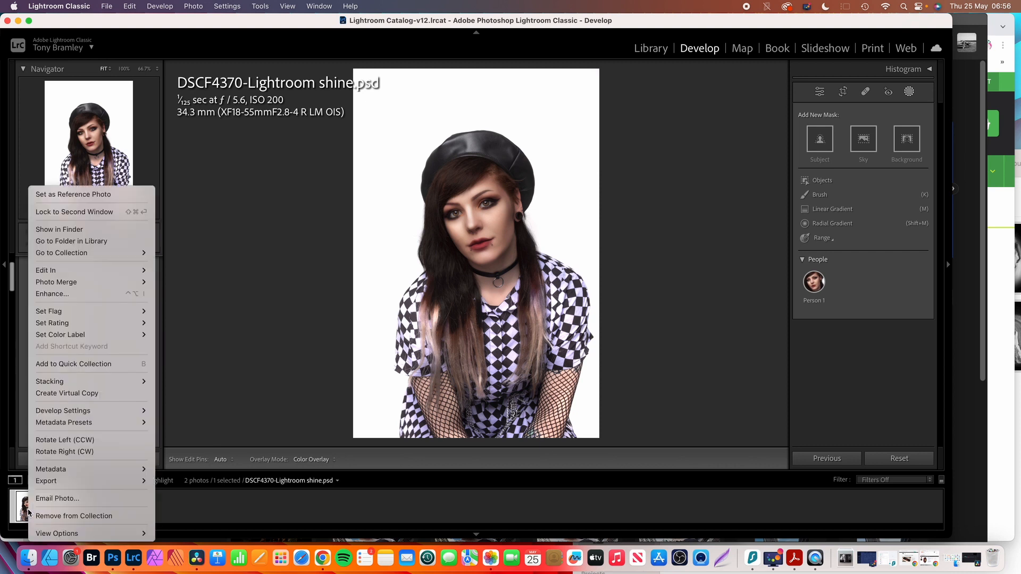
{"action": "left_click", "coordinate": [42, 393]}
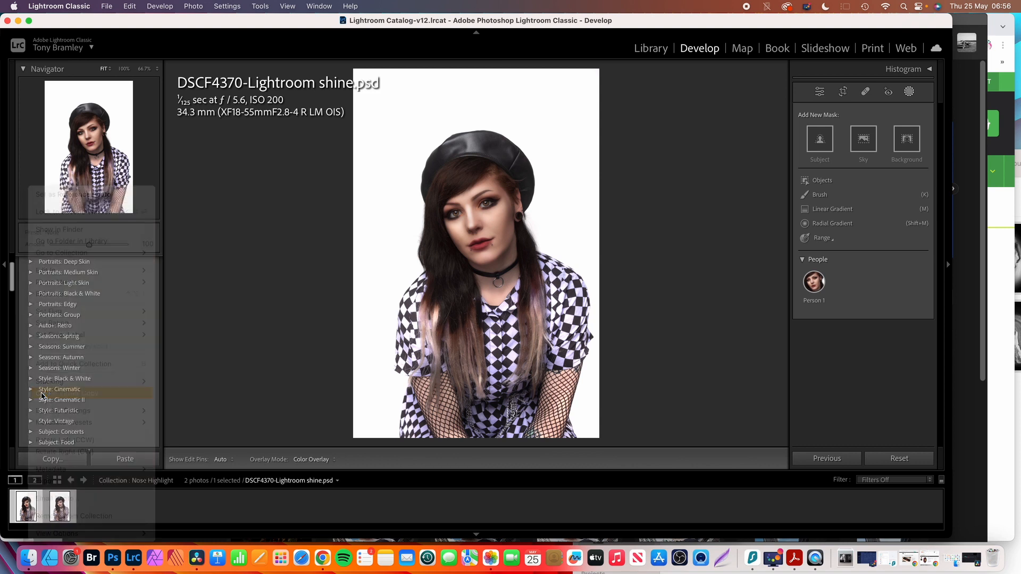
Try lowering the whole photo's Highlights to -100 to reduce the nose shine, and reset the slider to 0
{"action": "key", "text": "super+equal"}
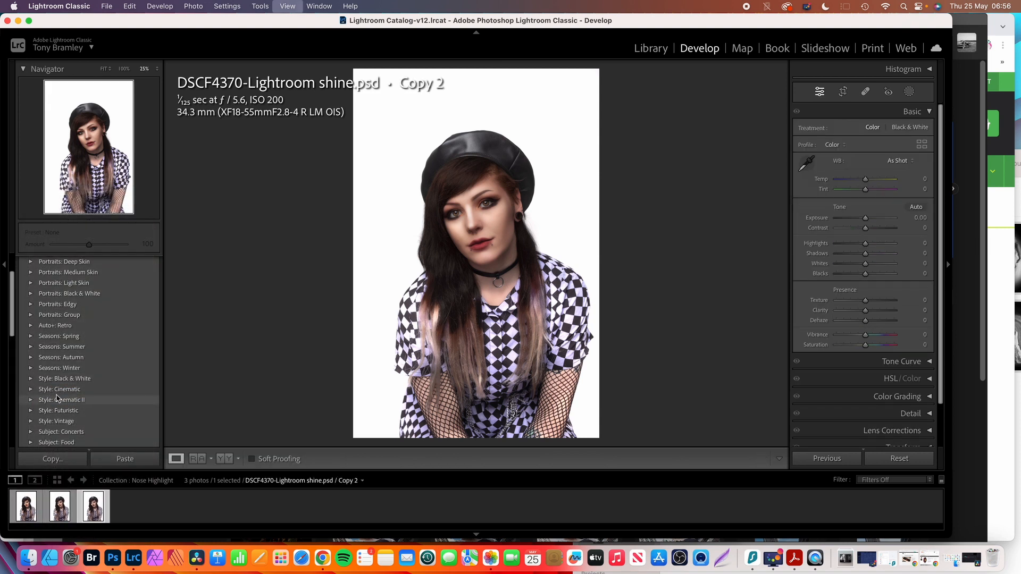
{"action": "key", "text": "super+equal"}
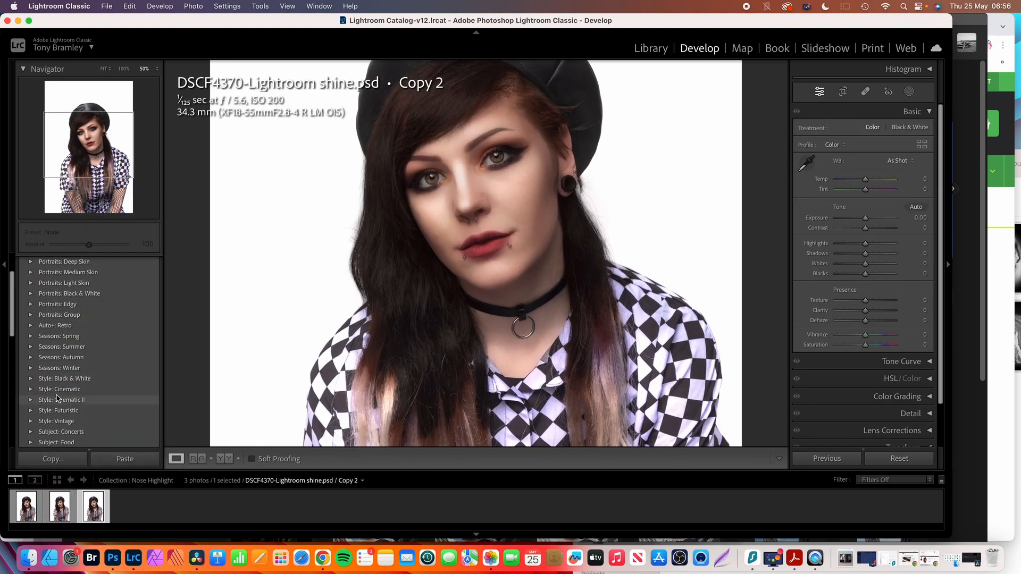
{"action": "key", "text": "super+equal"}
{"action": "left_click", "coordinate": [461, 333]}
{"action": "left_click", "coordinate": [462, 329]}
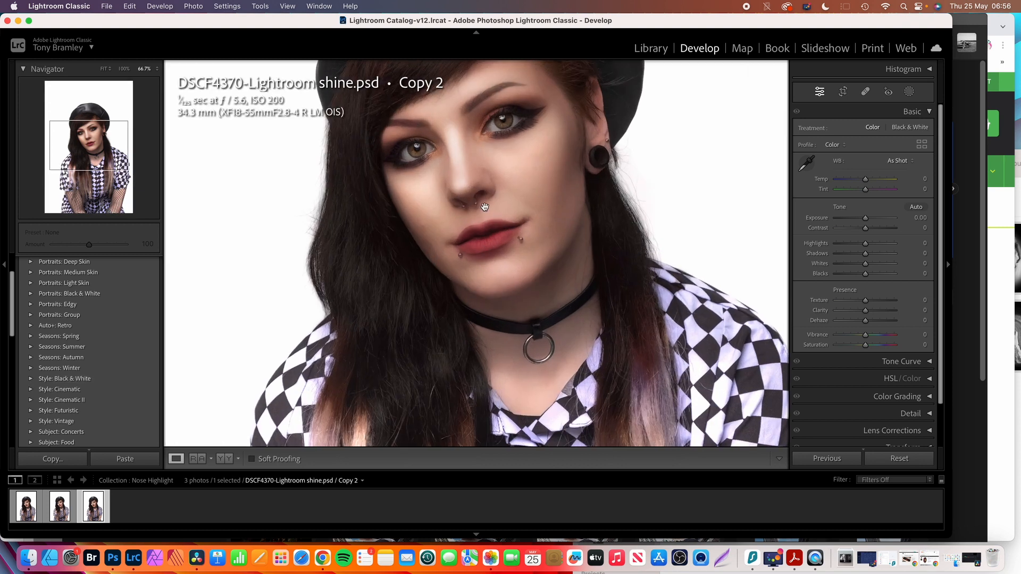
{"action": "left_click_drag", "start_coordinate": [486, 207], "coordinate": [472, 317]}
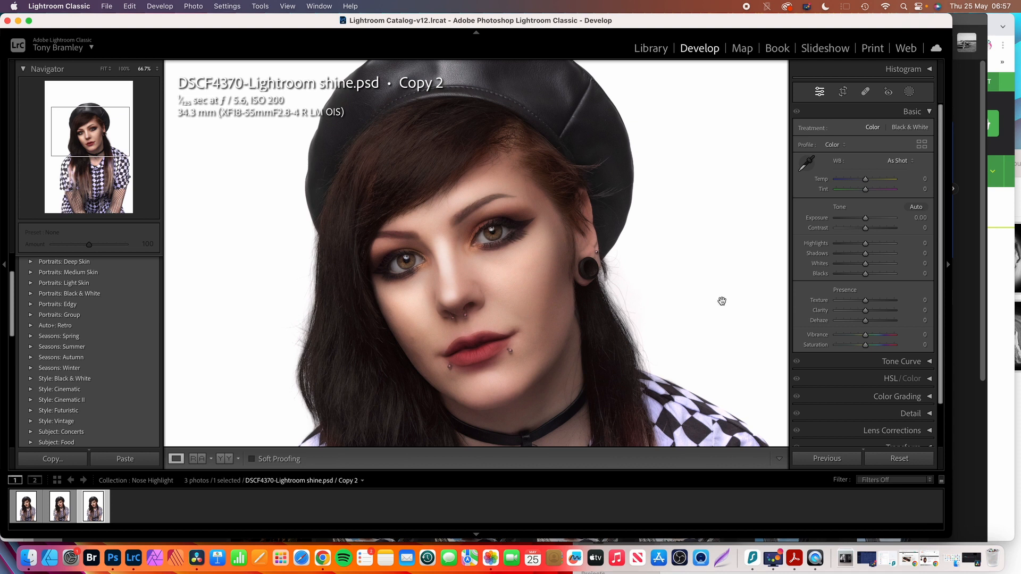
{"action": "left_click_drag", "start_coordinate": [866, 246], "coordinate": [820, 246]}
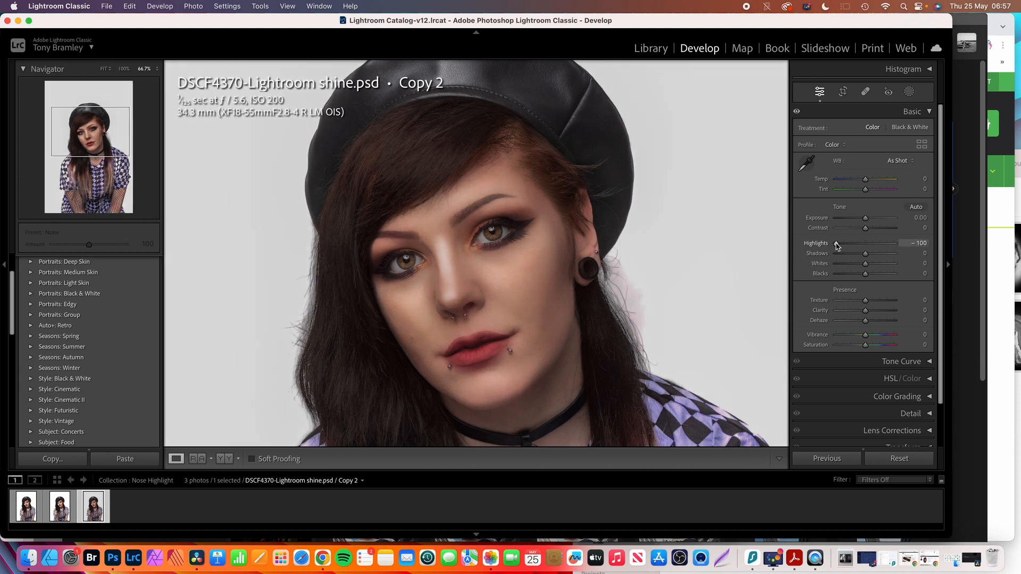
{"action": "double_click", "coordinate": [837, 245]}
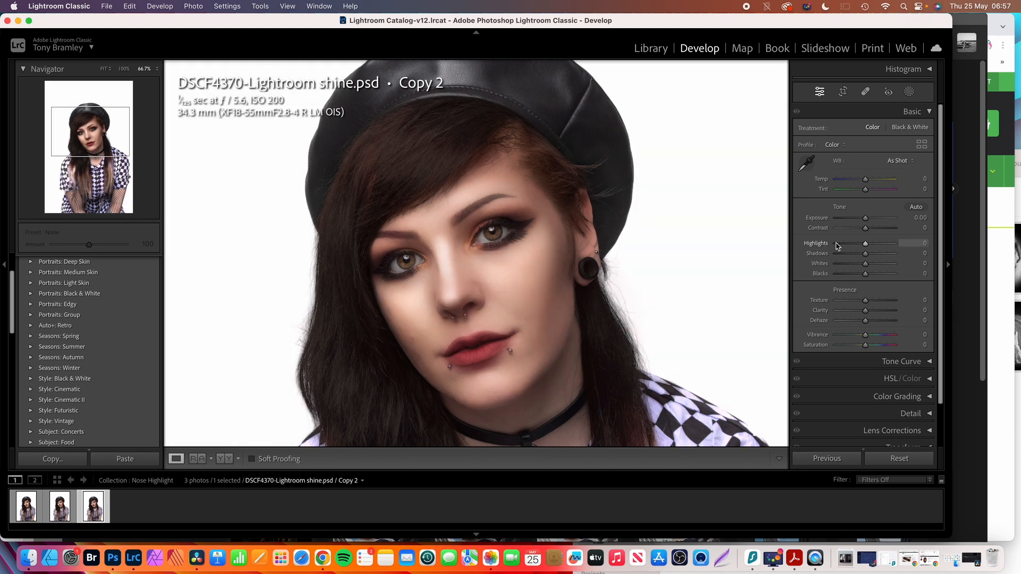
Try darkening the nose shine with a brush mask at reduced exposure, starting at -1.43, and delete the mask
{"action": "left_click", "coordinate": [910, 92]}
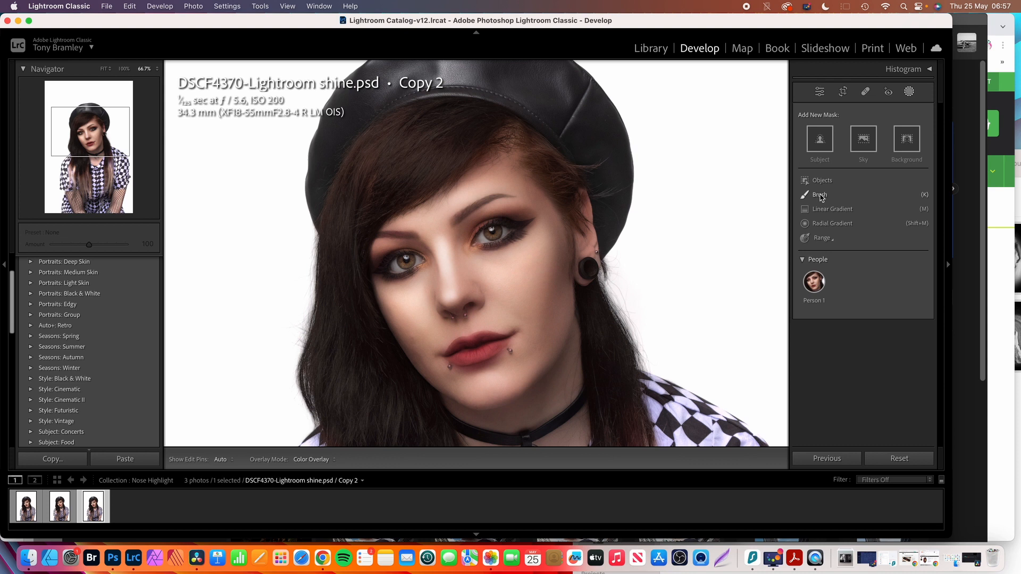
{"action": "left_click", "coordinate": [820, 195]}
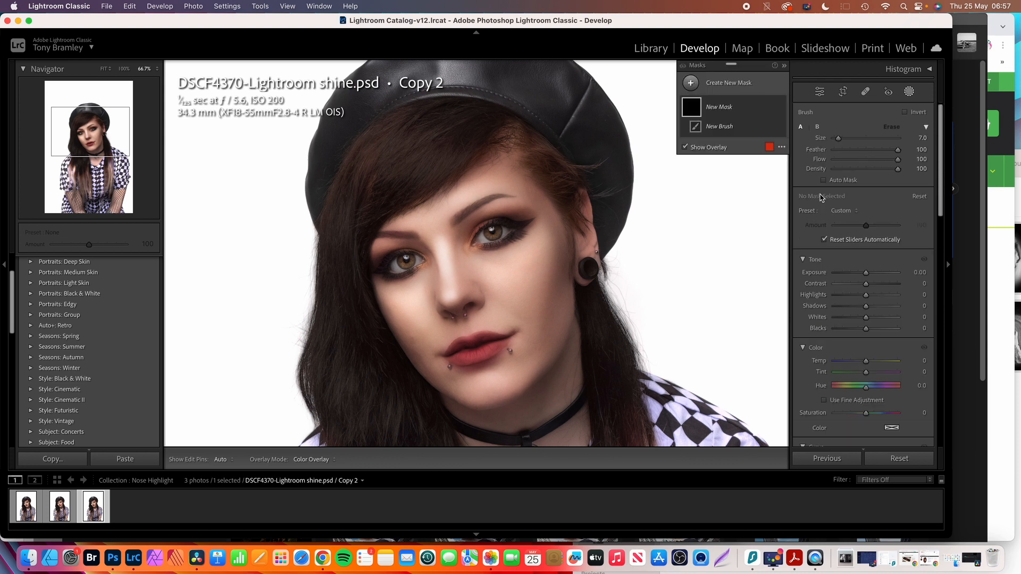
{"action": "left_click", "coordinate": [856, 274]}
{"action": "mouse_move", "coordinate": [451, 294]}
{"action": "left_mouse_down"}
{"action": "mouse_move", "coordinate": [440, 240]}
{"action": "mouse_move", "coordinate": [444, 283]}
{"action": "left_mouse_up"}
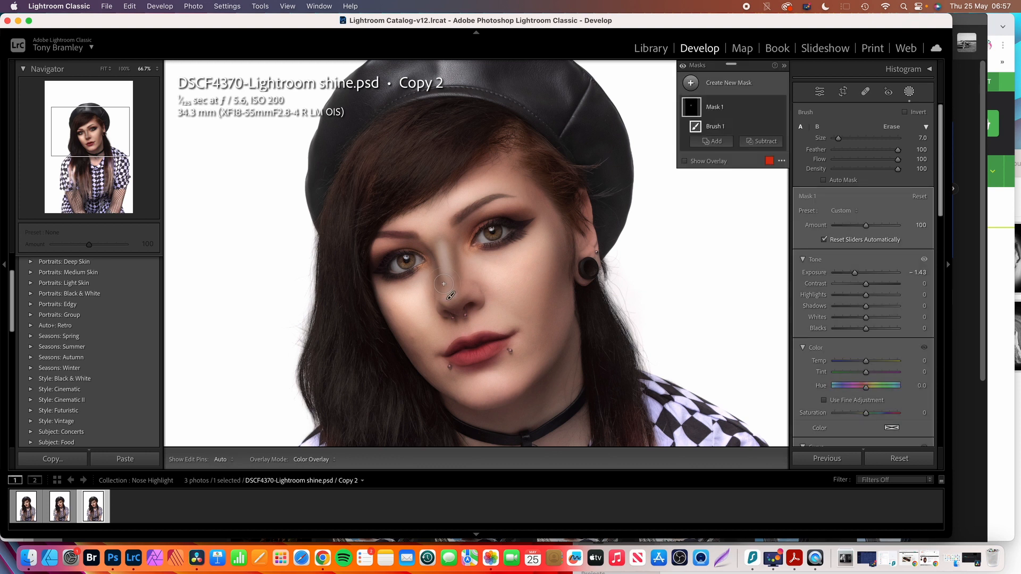
{"action": "left_click_drag", "start_coordinate": [855, 273], "coordinate": [863, 277]}
{"action": "left_click", "coordinate": [769, 107]}
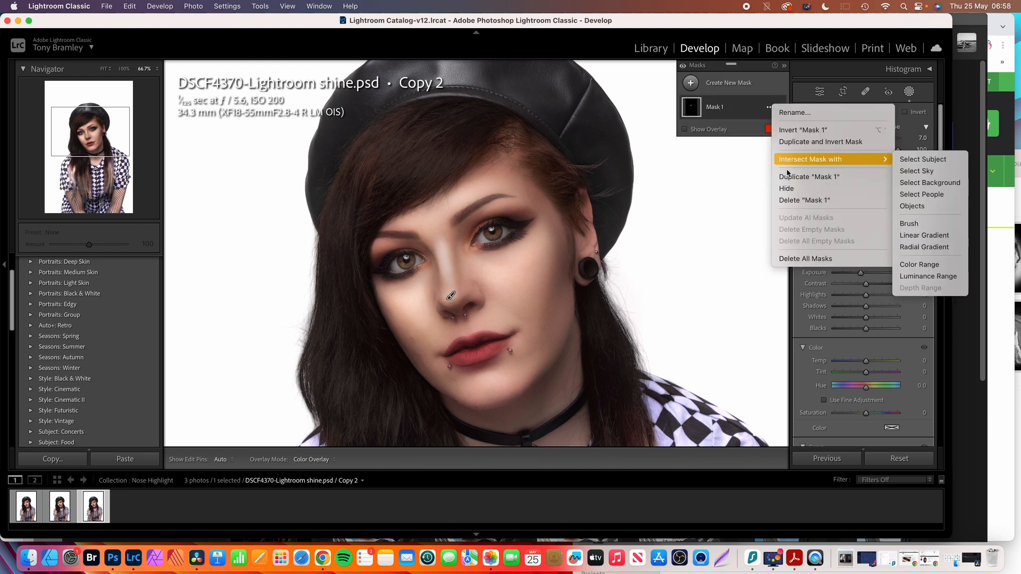
{"action": "left_click", "coordinate": [791, 201]}
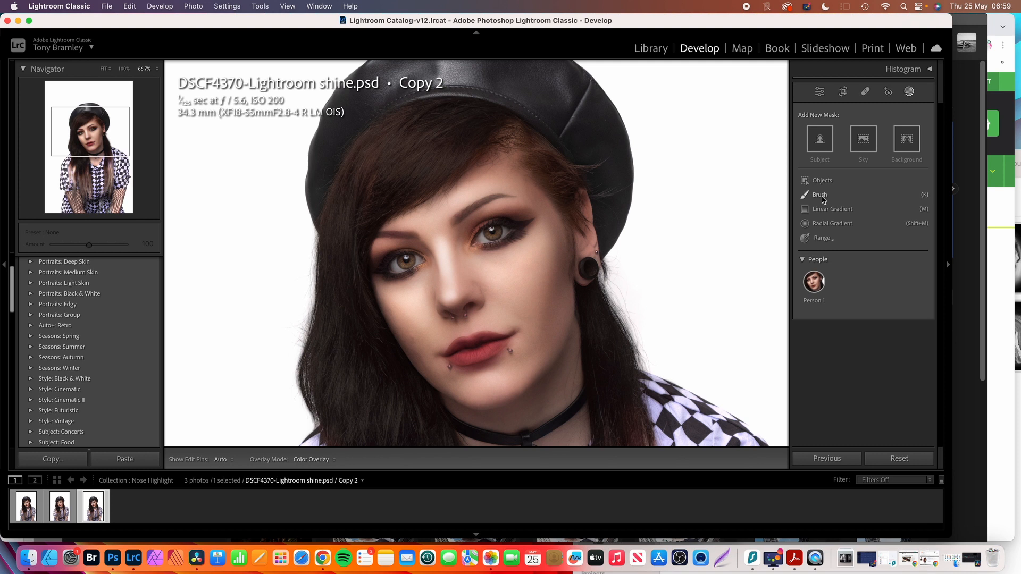
Create a radial gradient mask along the nose bridge with a feather of 64, and rotate it to match the nose
{"action": "left_click", "coordinate": [822, 224]}
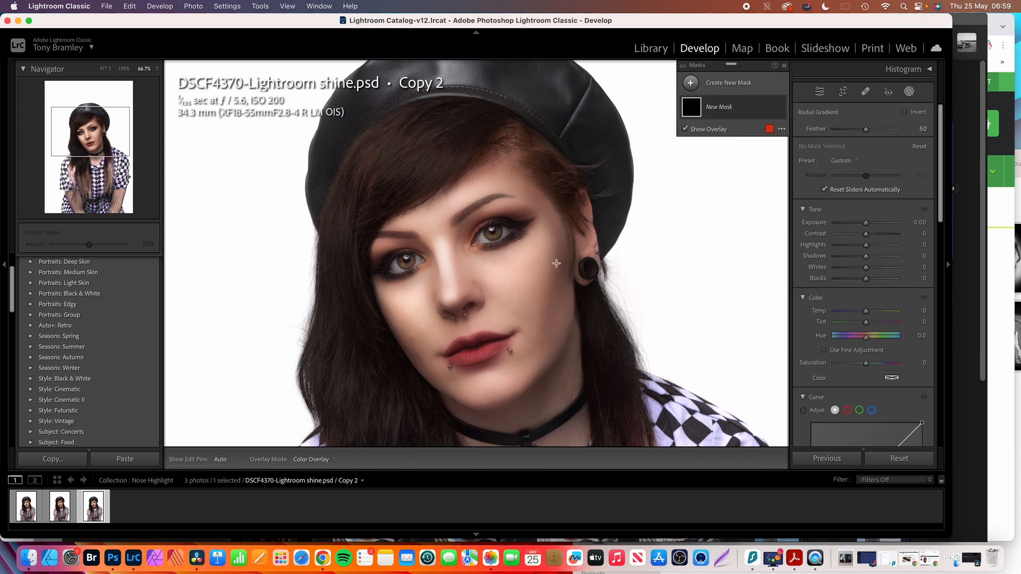
{"action": "left_click_drag", "start_coordinate": [431, 223], "coordinate": [458, 314]}
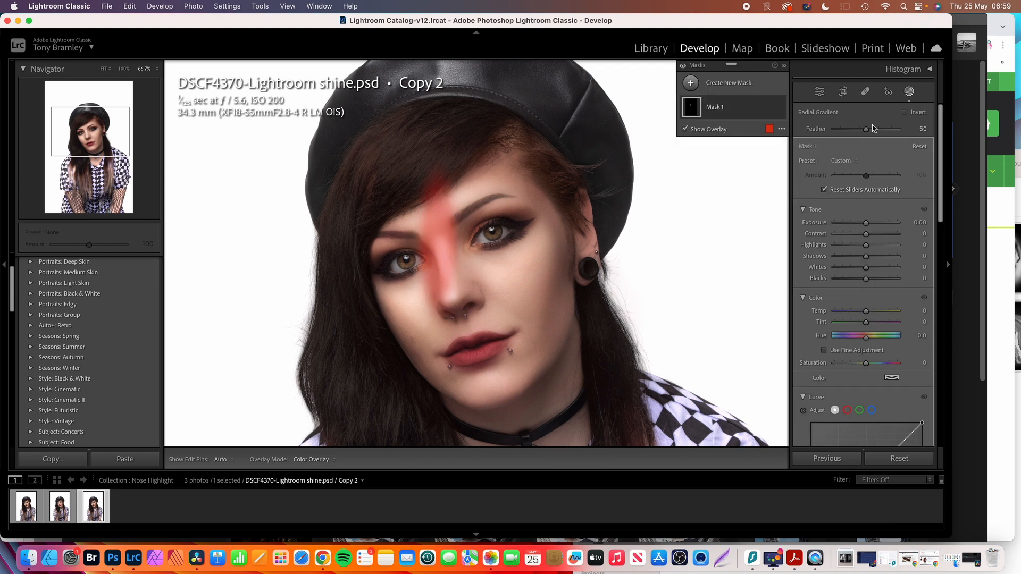
{"action": "left_click_drag", "start_coordinate": [866, 133], "coordinate": [876, 132]}
{"action": "left_click_drag", "start_coordinate": [453, 312], "coordinate": [466, 299]}
{"action": "left_click_drag", "start_coordinate": [439, 246], "coordinate": [445, 264]}
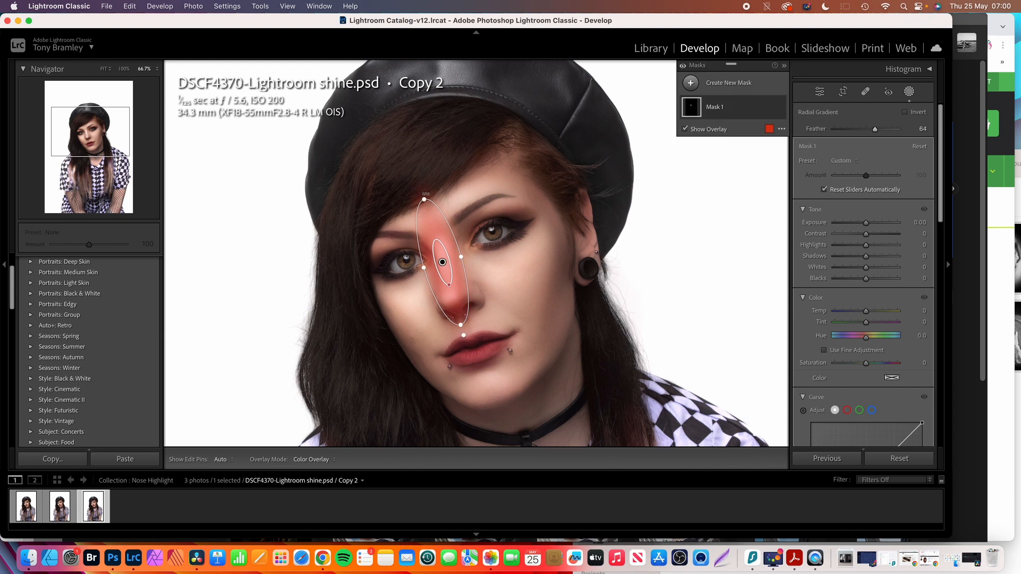
{"action": "left_click_drag", "start_coordinate": [428, 192], "coordinate": [432, 192]}
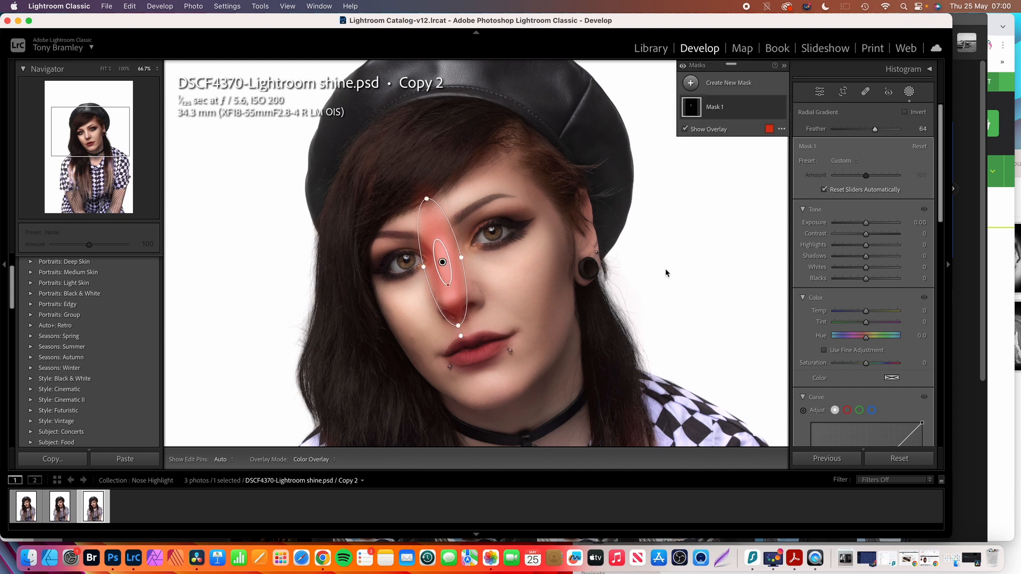
Hide the mask overlay, set the radial mask's exposure to -0.61, and refine the ellipse's angle and width over the nose
{"action": "left_click_drag", "start_coordinate": [866, 224], "coordinate": [859, 224]}
{"action": "double_click", "coordinate": [860, 224]}
{"action": "key", "text": "o"}
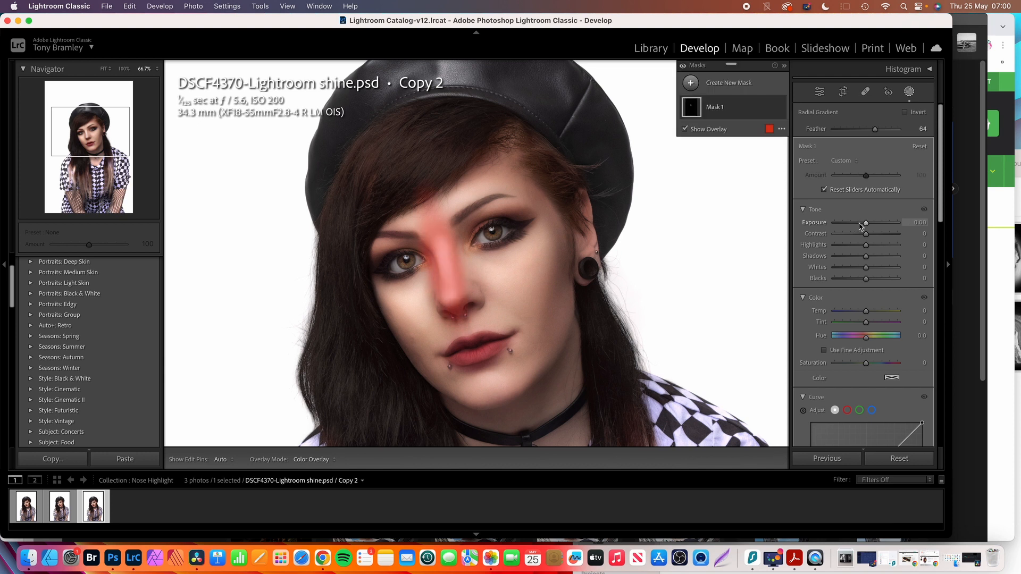
{"action": "left_click_drag", "start_coordinate": [866, 226], "coordinate": [861, 226]}
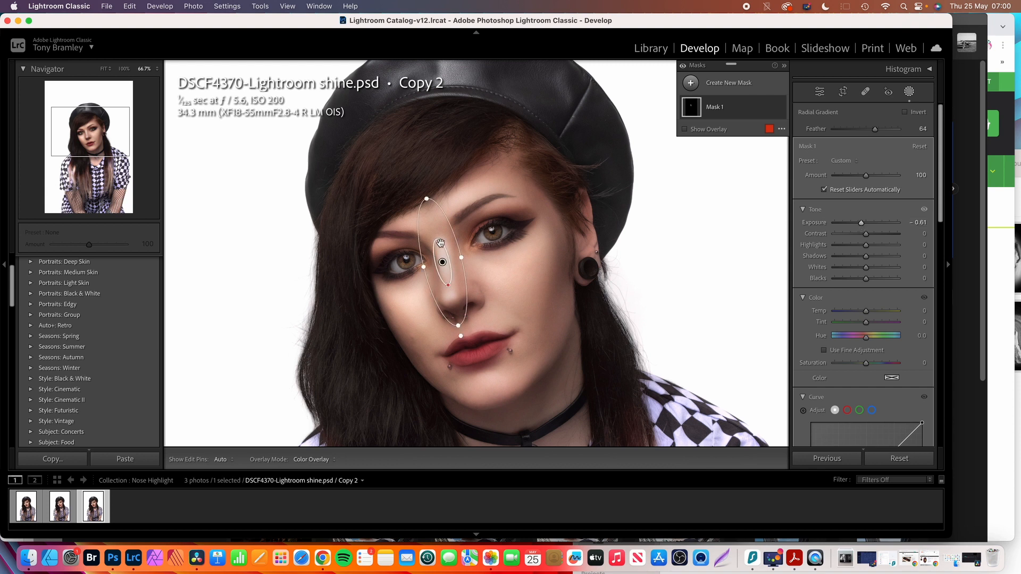
{"action": "left_click_drag", "start_coordinate": [427, 192], "coordinate": [432, 192]}
{"action": "left_click_drag", "start_coordinate": [442, 264], "coordinate": [460, 265]}
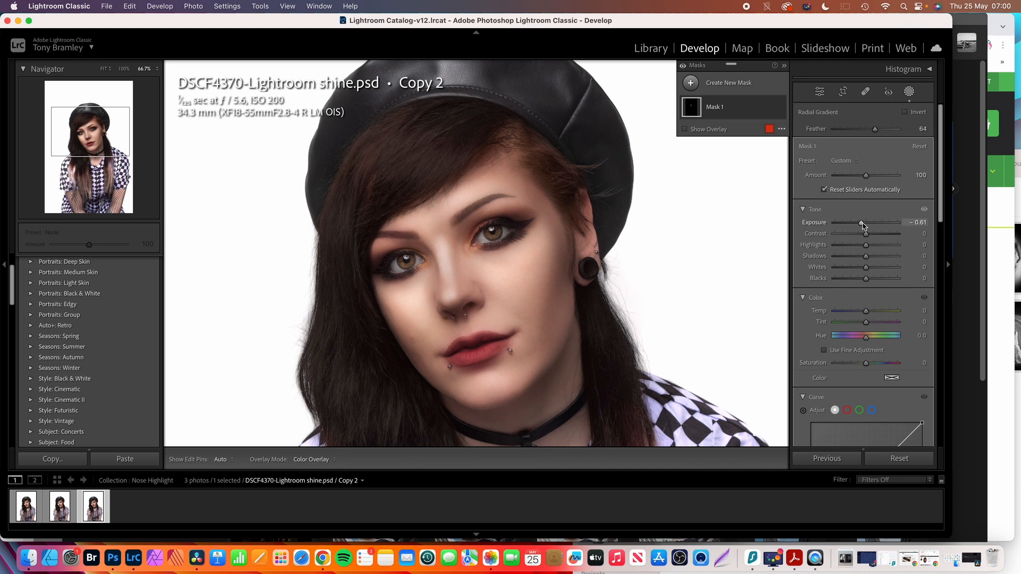
Compare the nose shine with the radial mask hidden and shown
{"action": "mouse_move", "coordinate": [781, 110]}
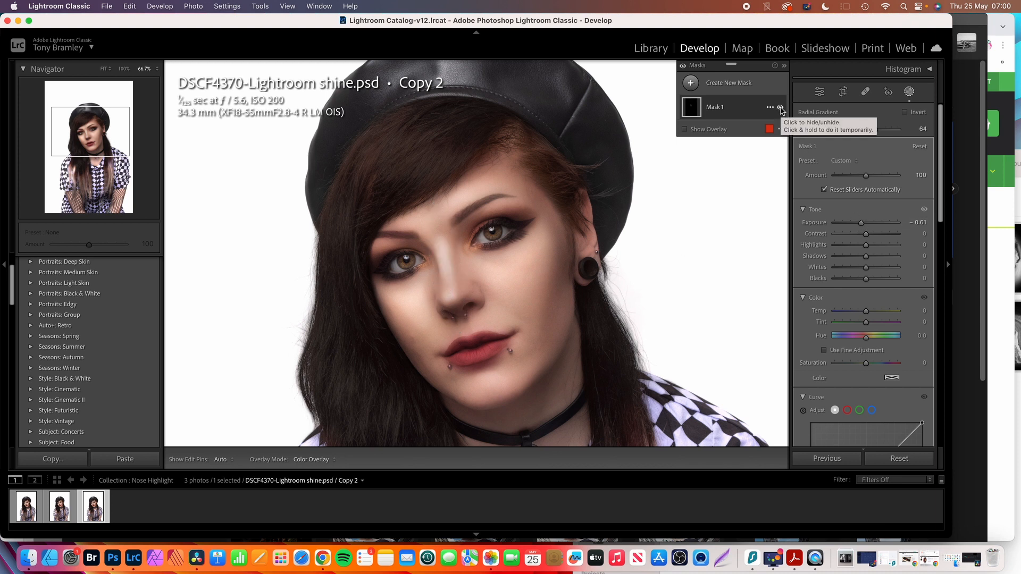
{"action": "left_click", "coordinate": [782, 108]}
{"action": "left_click", "coordinate": [782, 108]}
{"action": "left_click", "coordinate": [781, 109]}
{"action": "left_click", "coordinate": [781, 108]}
Shorten the radial ellipse to cover only the nose bridge, and check the effect with the mask off and on
{"action": "mouse_move", "coordinate": [492, 206]}
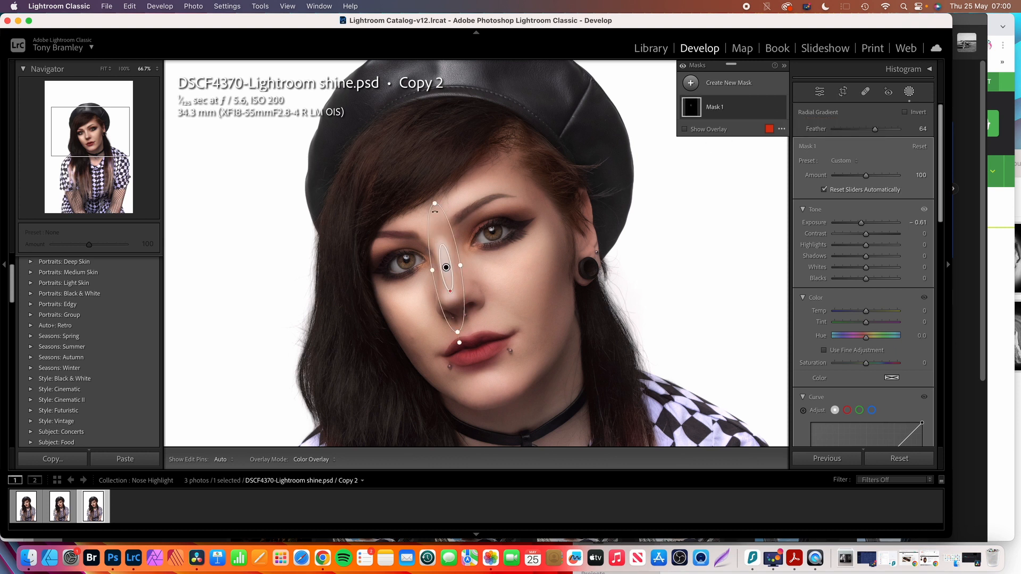
{"action": "left_click_drag", "start_coordinate": [435, 204], "coordinate": [435, 224]}
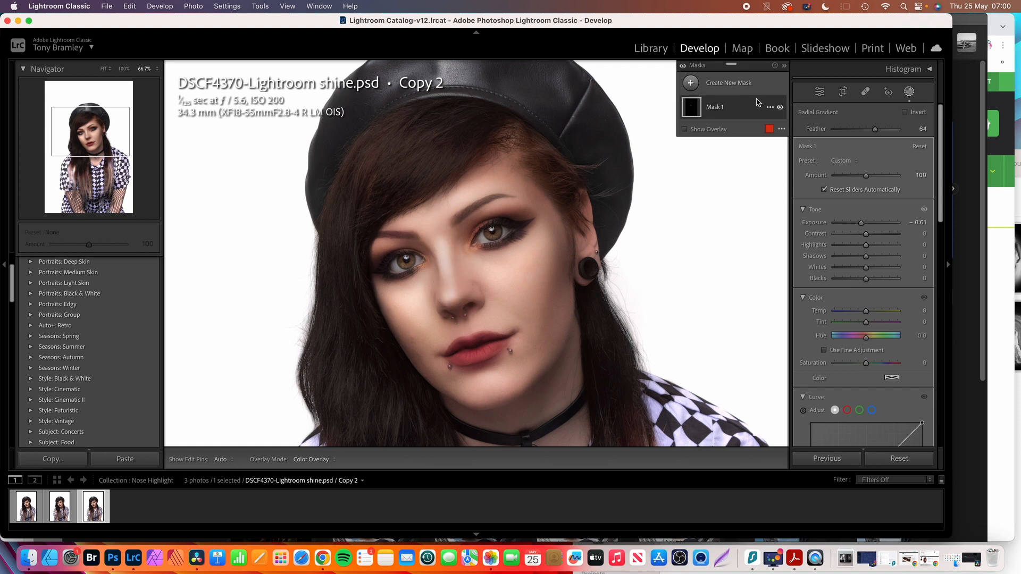
{"action": "left_click", "coordinate": [780, 109]}
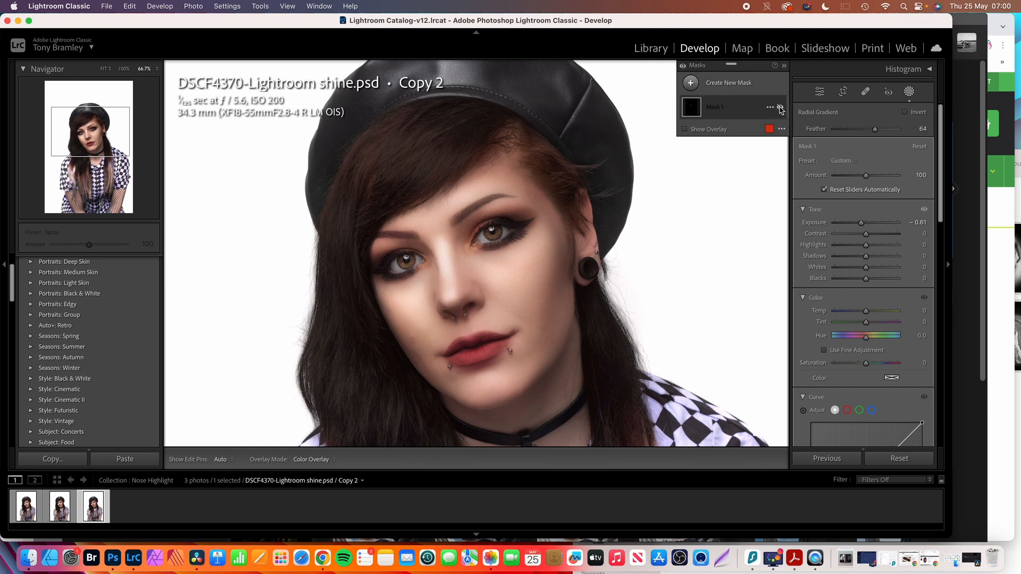
{"action": "left_click", "coordinate": [781, 109]}
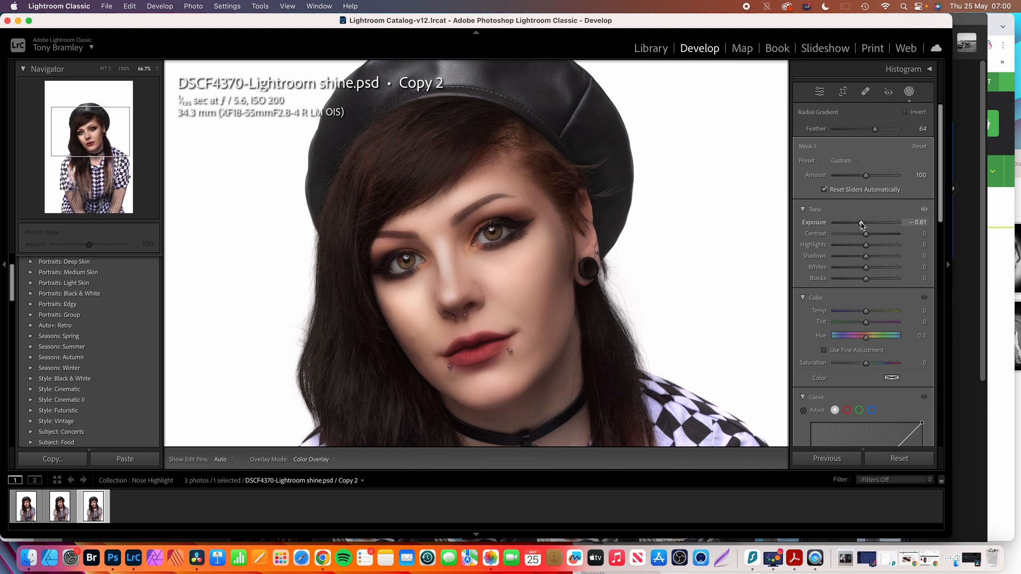
Set the radial mask's exposure to -0.40 and compare the nose with the mask off and on
{"action": "left_click_drag", "start_coordinate": [862, 225], "coordinate": [864, 226]}
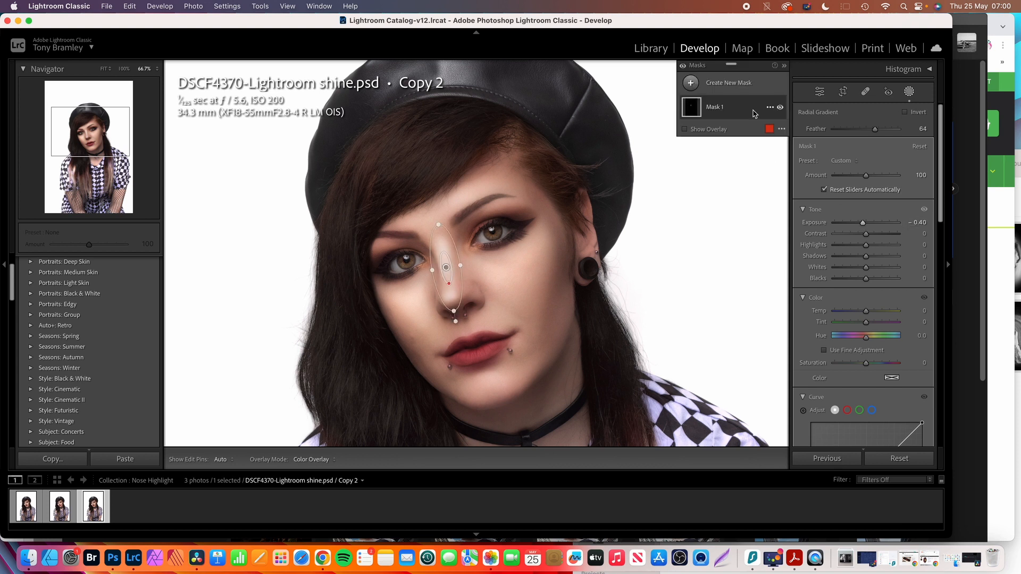
{"action": "left_click", "coordinate": [780, 109]}
{"action": "left_click", "coordinate": [780, 109]}
{"action": "left_click", "coordinate": [781, 110]}
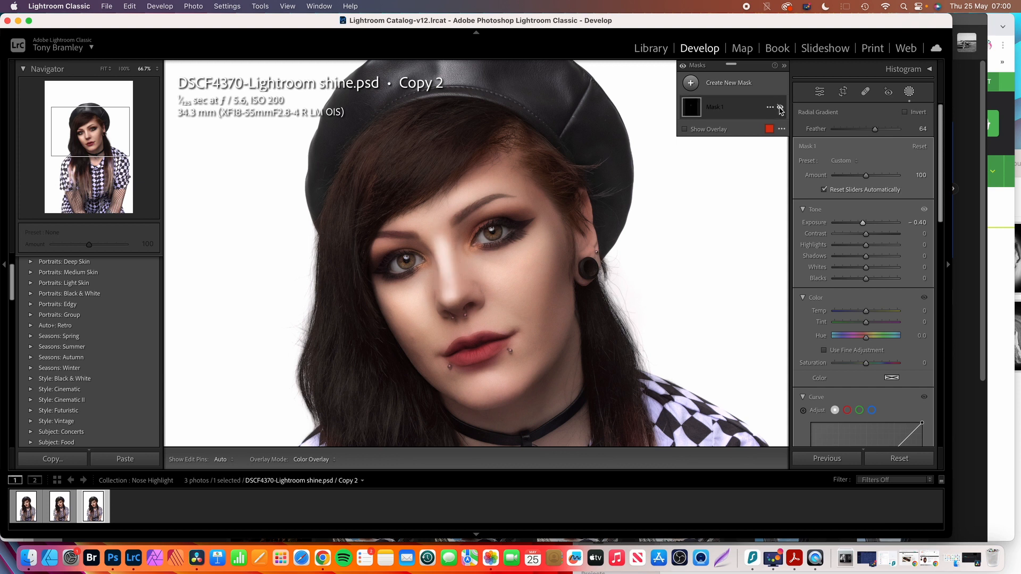
{"action": "left_click", "coordinate": [780, 109]}
{"action": "left_click", "coordinate": [780, 109]}
{"action": "left_click", "coordinate": [780, 109]}
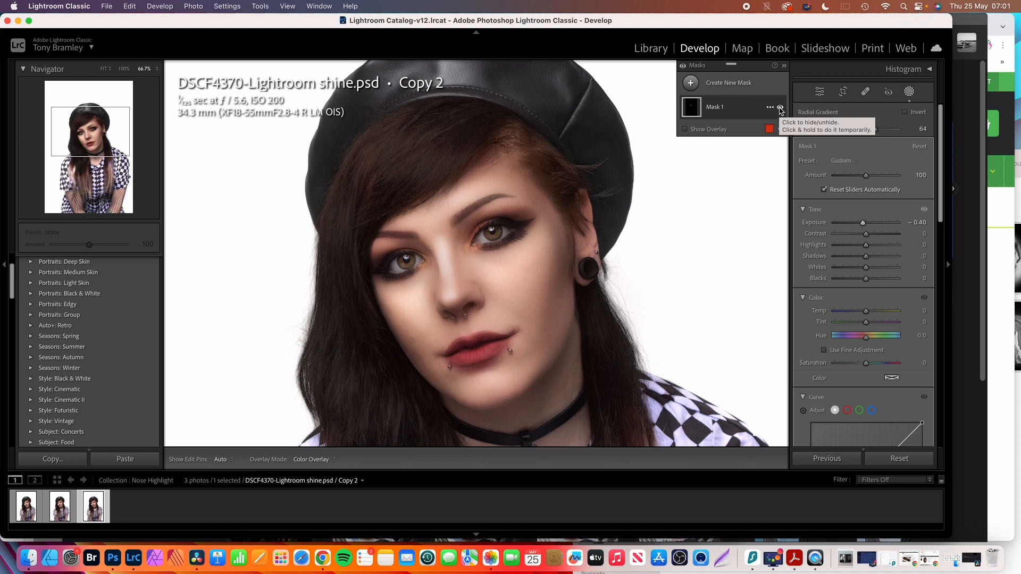
{"action": "left_click", "coordinate": [780, 109]}
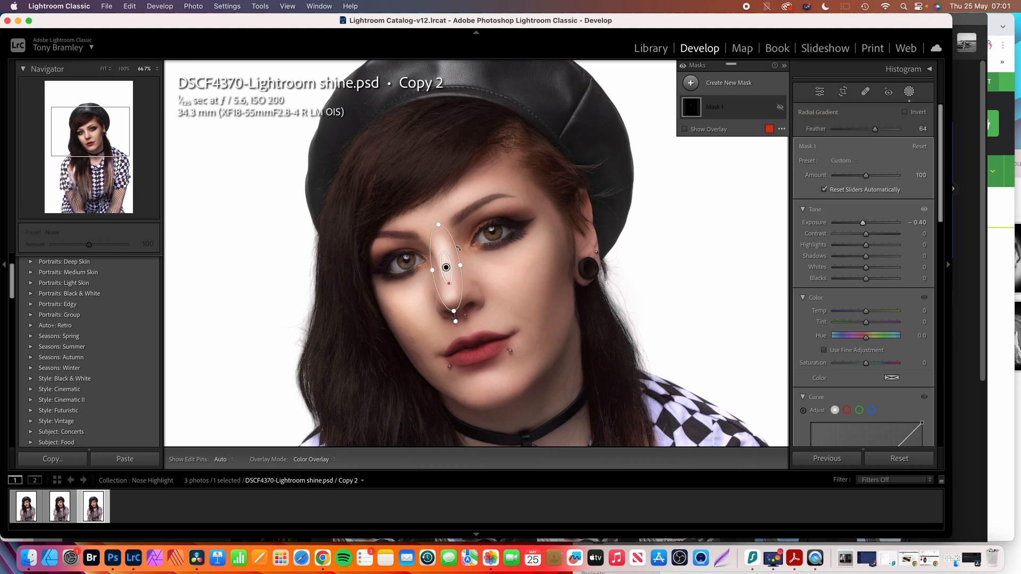
{"action": "left_click", "coordinate": [780, 109]}
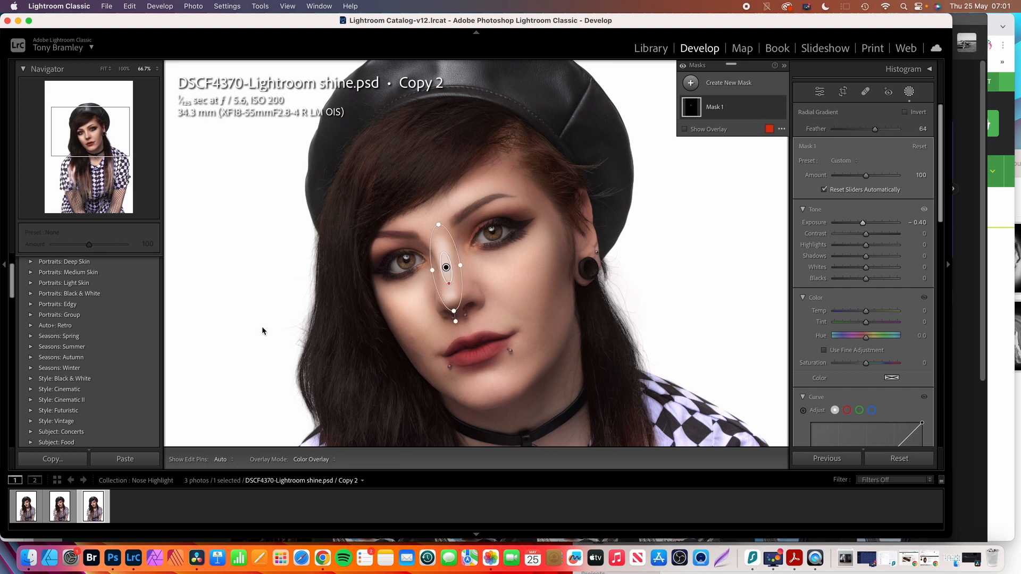
Create another virtual copy of the unedited original portrait
{"action": "left_click", "coordinate": [28, 514]}
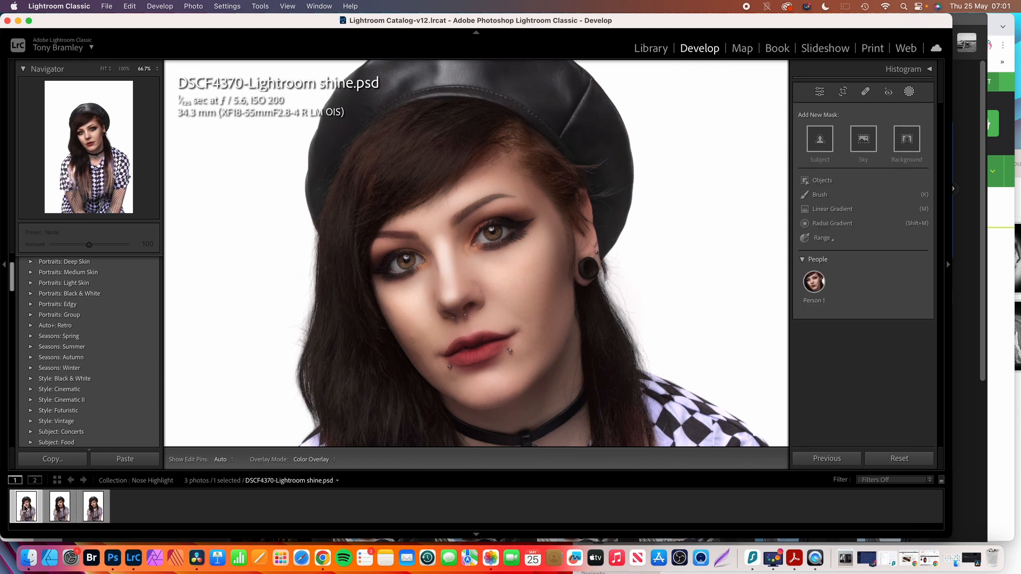
{"action": "right_click", "coordinate": [25, 509]}
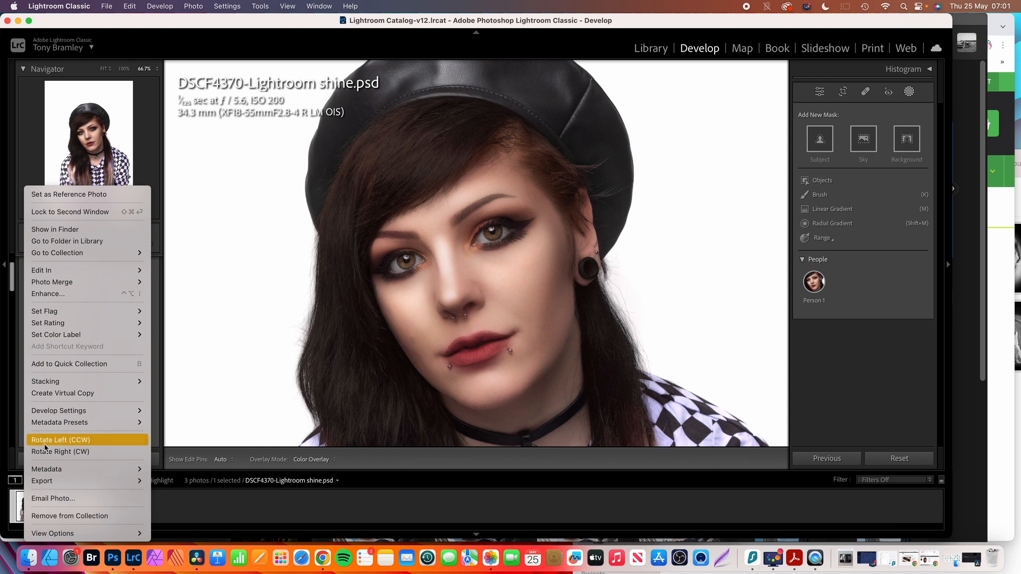
{"action": "left_click", "coordinate": [53, 394]}
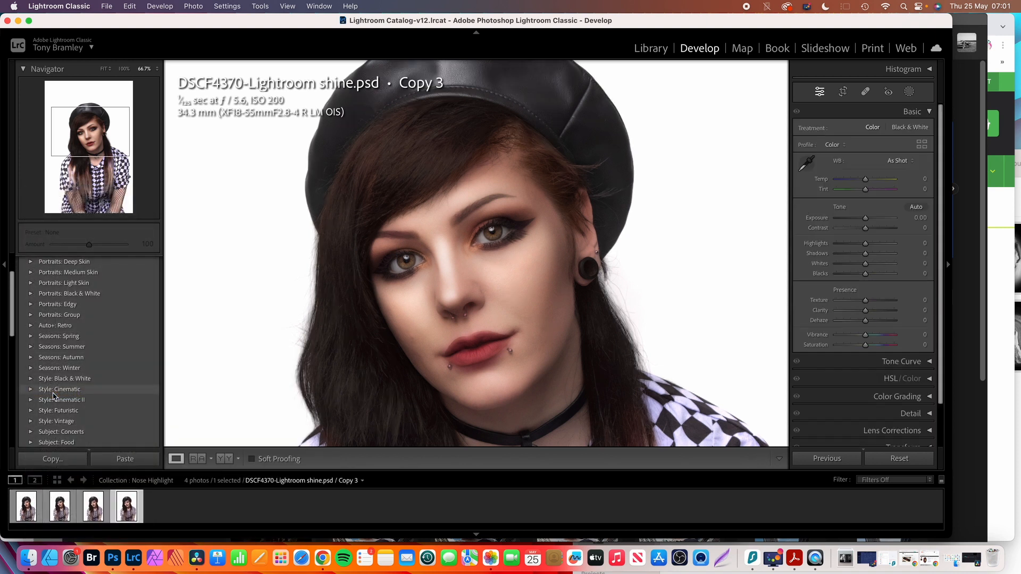
Open the new virtual copy in Adobe Photoshop 2023 using the Edit Original option
{"action": "right_click", "coordinate": [130, 512]}
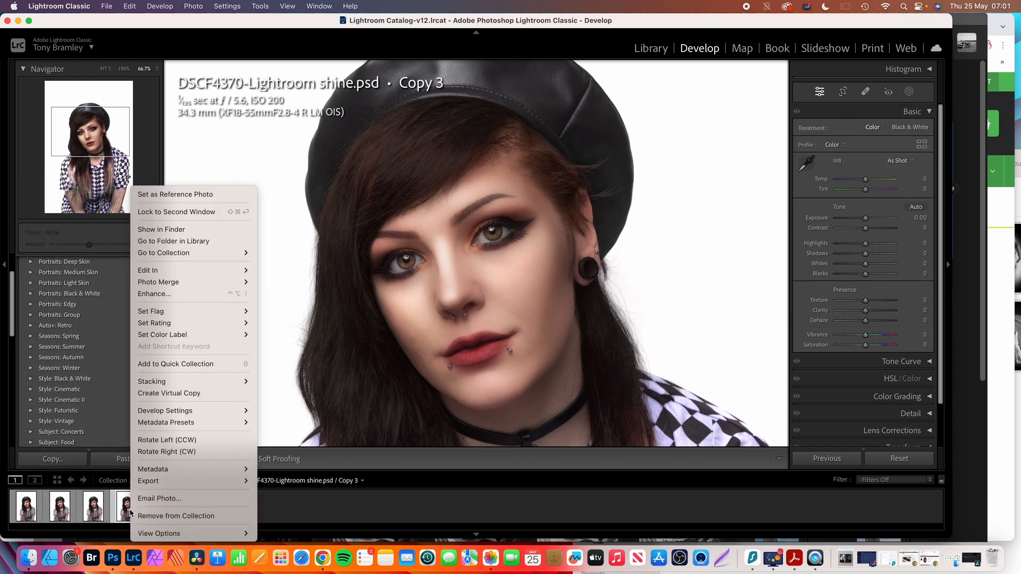
{"action": "mouse_move", "coordinate": [180, 275]}
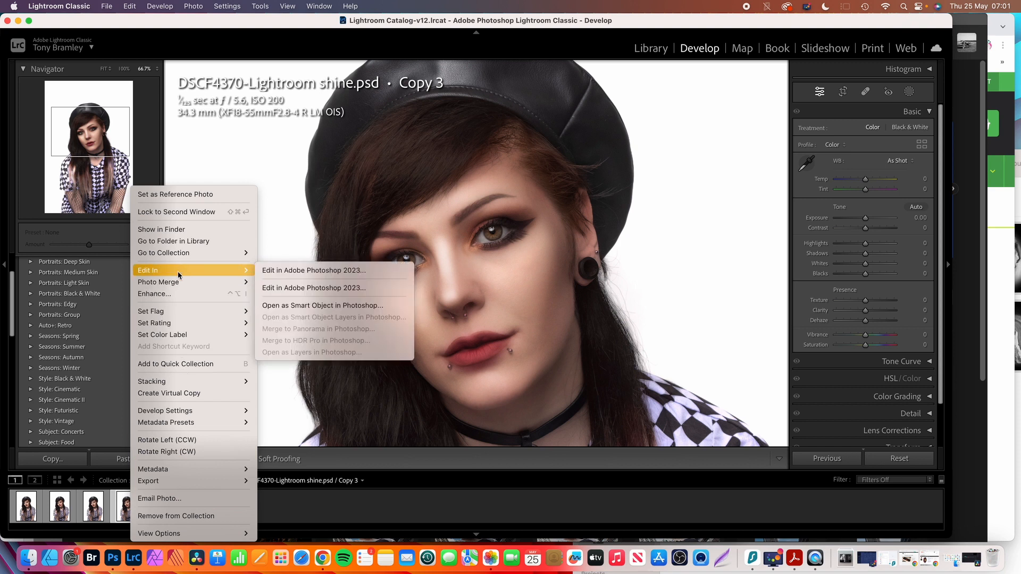
{"action": "left_click", "coordinate": [286, 271]}
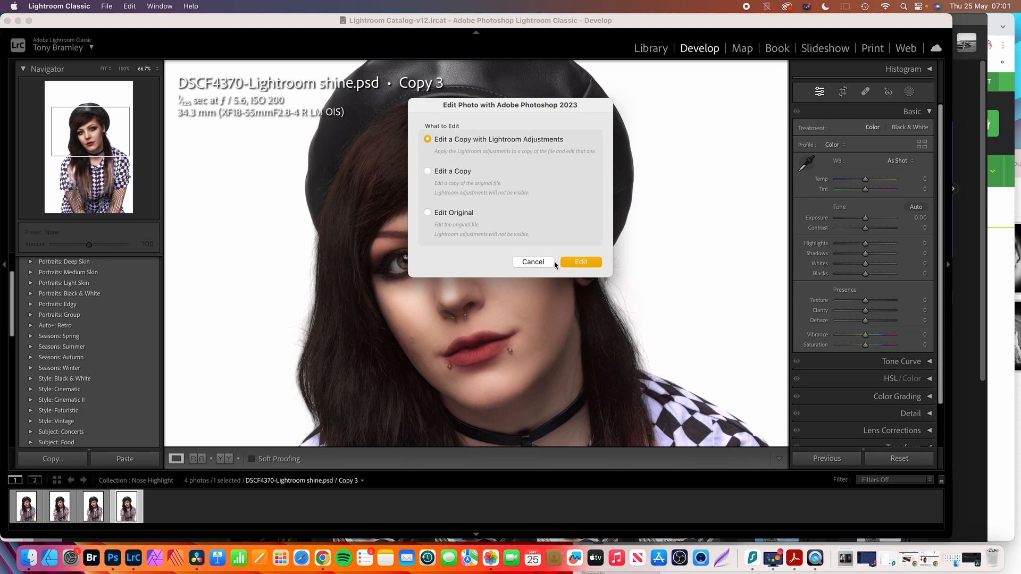
{"action": "left_click", "coordinate": [427, 212]}
{"action": "left_click", "coordinate": [575, 263]}
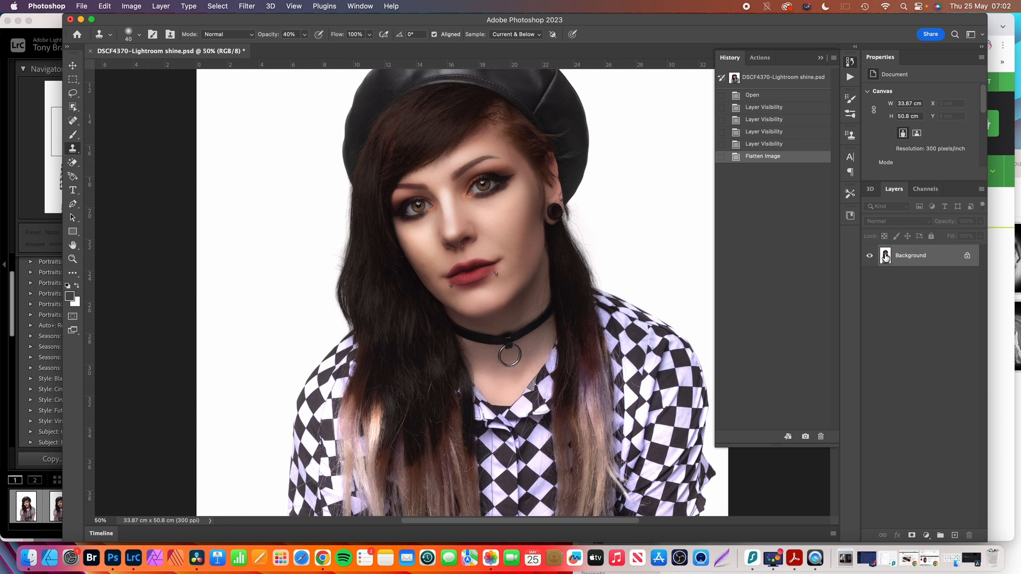
Lasso the smooth cheek skin below the subject's left eye, copy it to a new layer, and check the patch with the background hidden
{"action": "key", "text": "super+equal"}
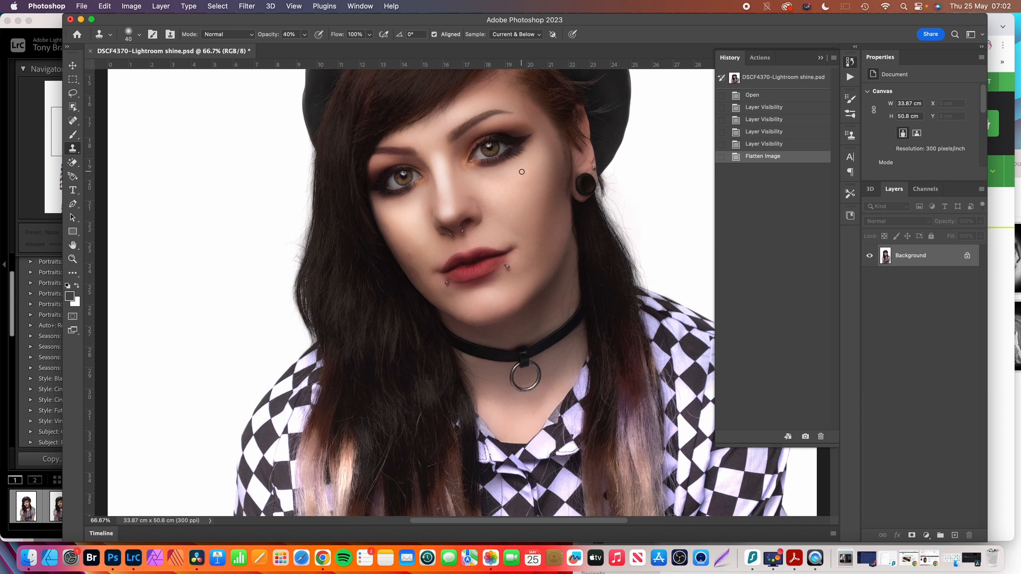
{"action": "left_click", "coordinate": [74, 94]}
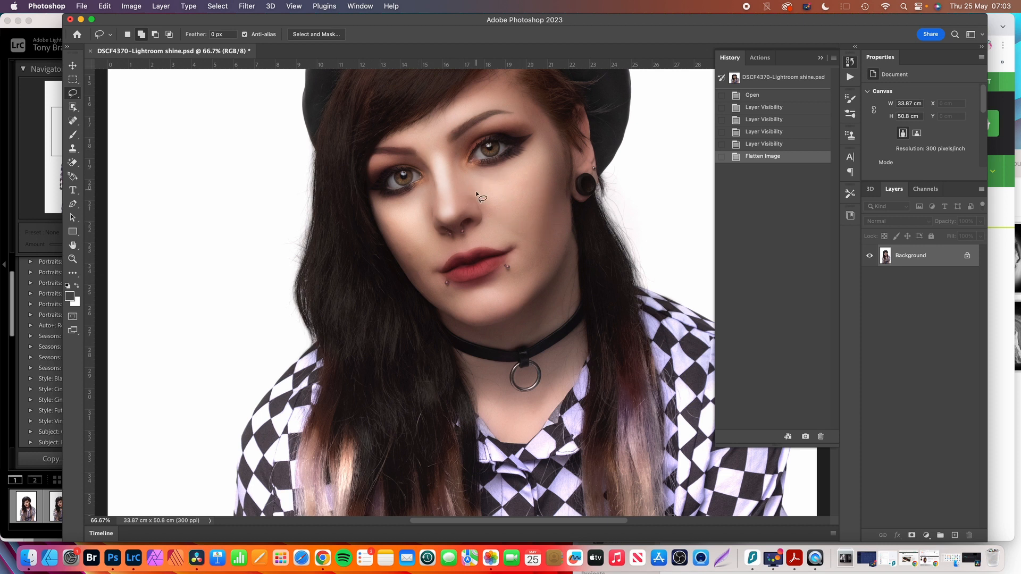
{"action": "mouse_move", "coordinate": [471, 186]}
{"action": "left_mouse_down"}
{"action": "mouse_move", "coordinate": [501, 230]}
{"action": "mouse_move", "coordinate": [532, 241]}
{"action": "mouse_move", "coordinate": [552, 156]}
{"action": "mouse_move", "coordinate": [545, 138]}
{"action": "mouse_move", "coordinate": [459, 160]}
{"action": "mouse_move", "coordinate": [481, 212]}
{"action": "mouse_move", "coordinate": [501, 227]}
{"action": "left_mouse_up"}
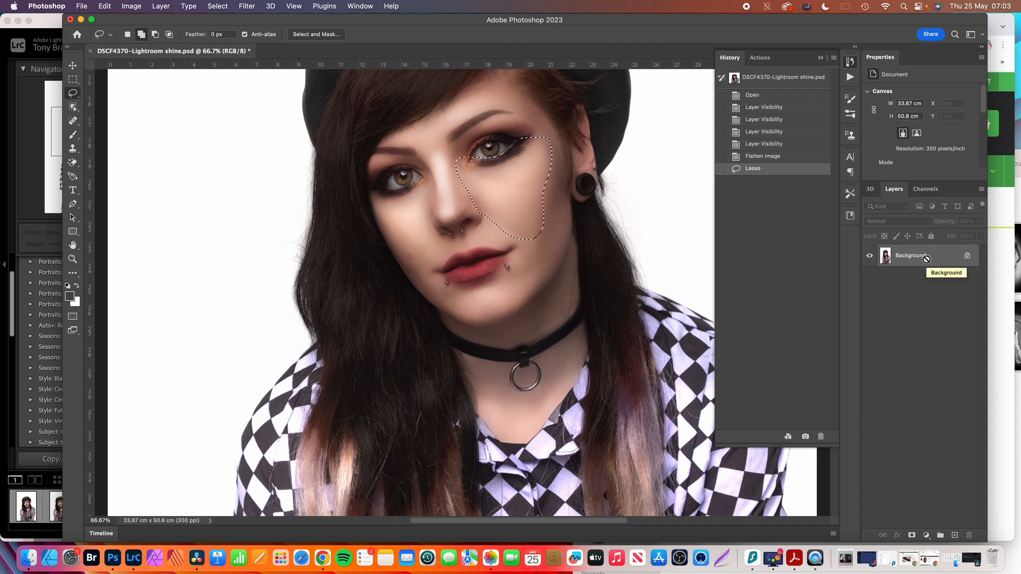
{"action": "key", "text": "super+j"}
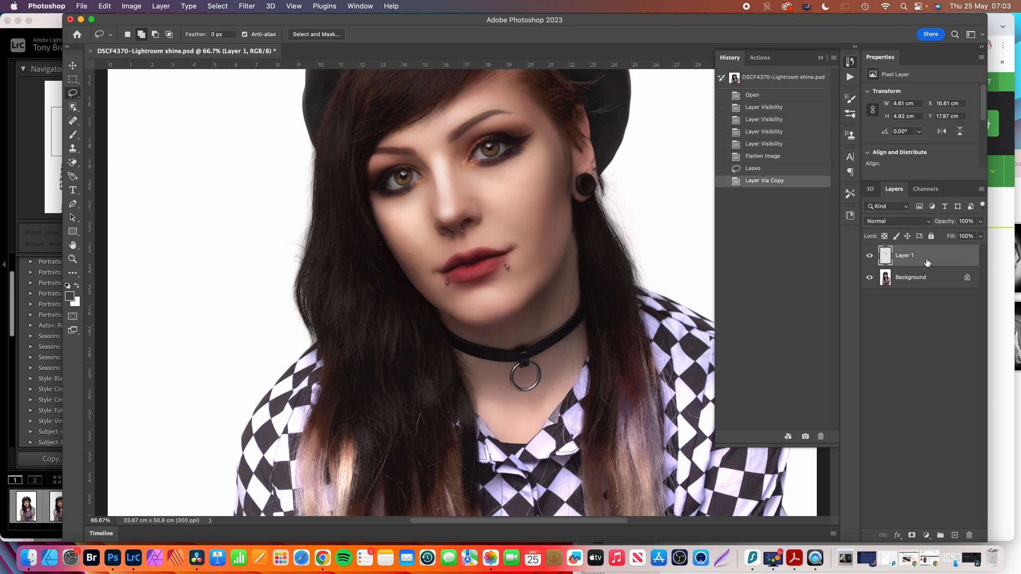
{"action": "left_click", "coordinate": [870, 278]}
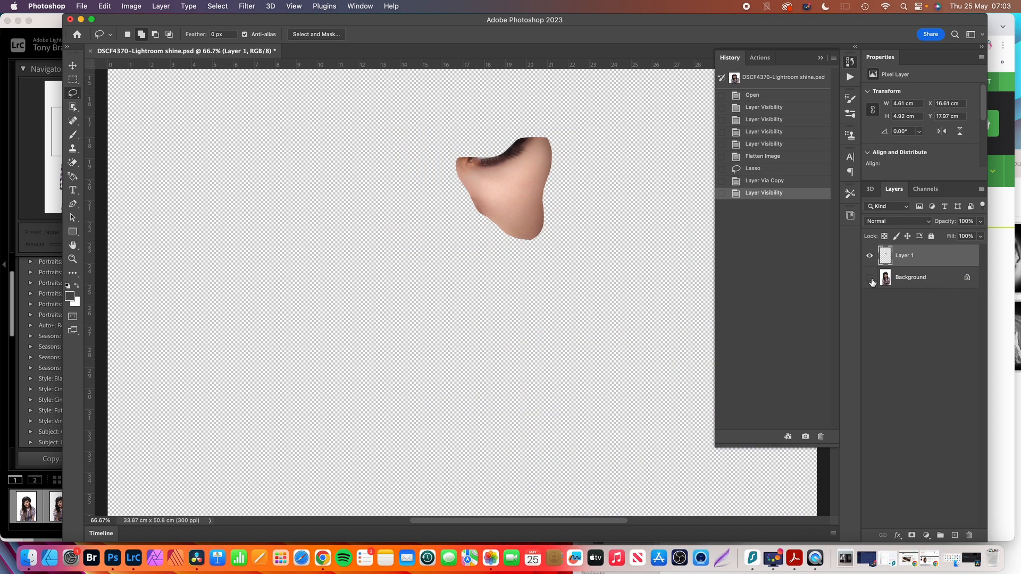
{"action": "left_click", "coordinate": [871, 277]}
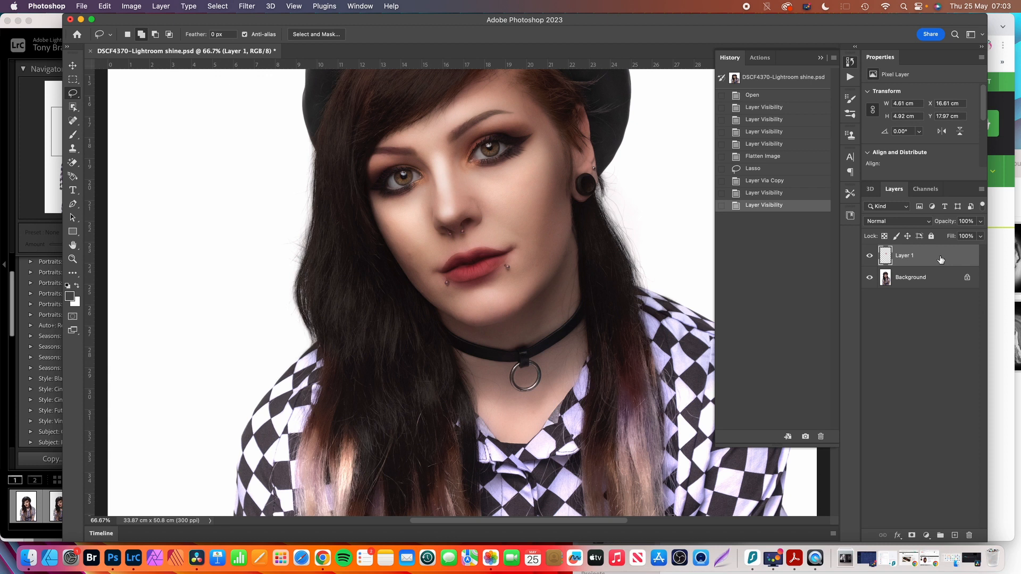
Free-transform the cheek patch, stretching its height to 133.73%, and shift it up over the eye area
{"action": "key", "text": "super+t"}
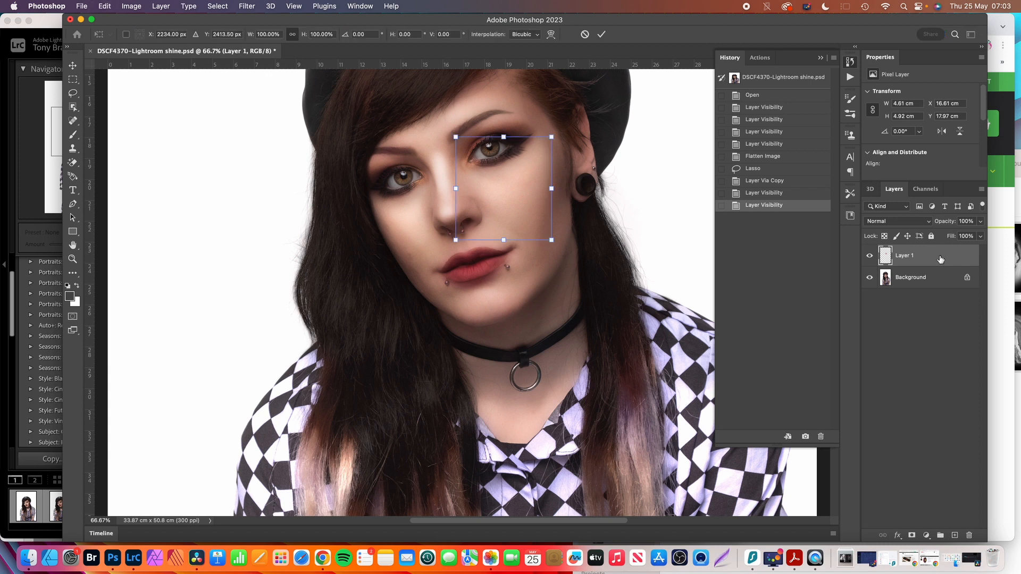
{"action": "mouse_move", "coordinate": [515, 205]}
{"action": "left_mouse_down"}
{"action": "mouse_move", "coordinate": [551, 232]}
{"action": "mouse_move", "coordinate": [500, 231]}
{"action": "mouse_move", "coordinate": [527, 206]}
{"action": "left_mouse_up"}
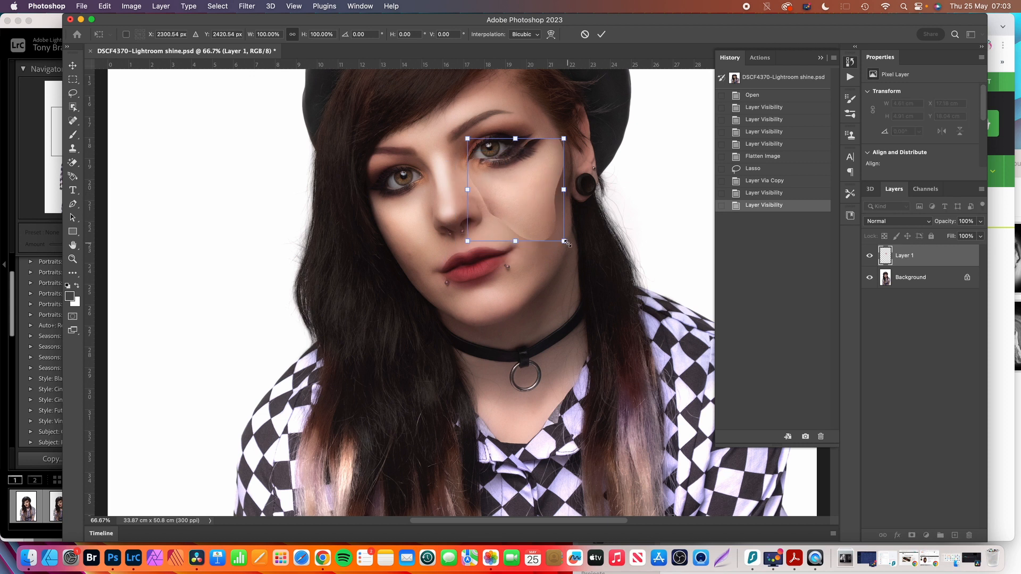
{"action": "left_click_drag", "start_coordinate": [563, 242], "coordinate": [564, 276]}
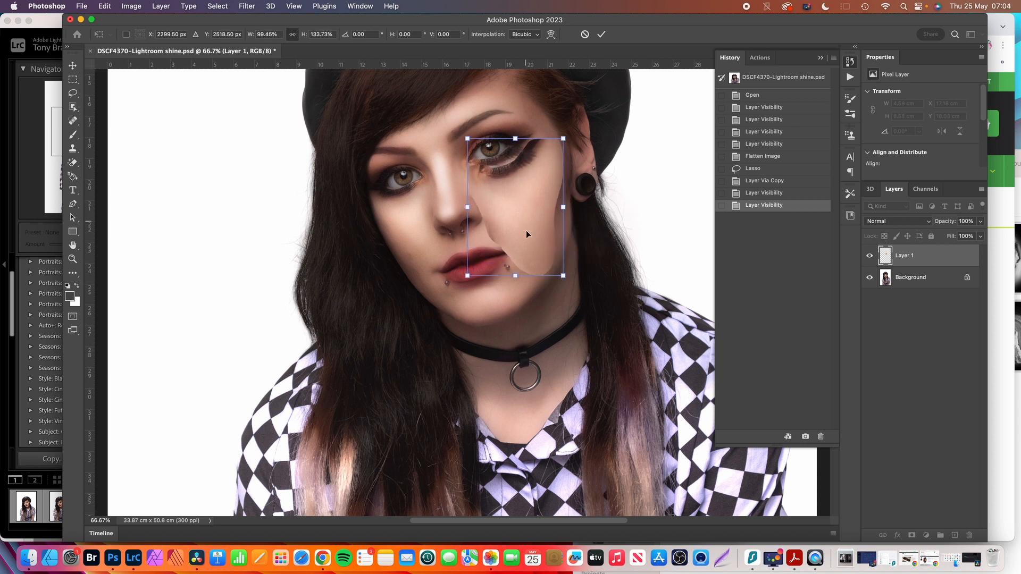
{"action": "left_click_drag", "start_coordinate": [520, 229], "coordinate": [537, 194]}
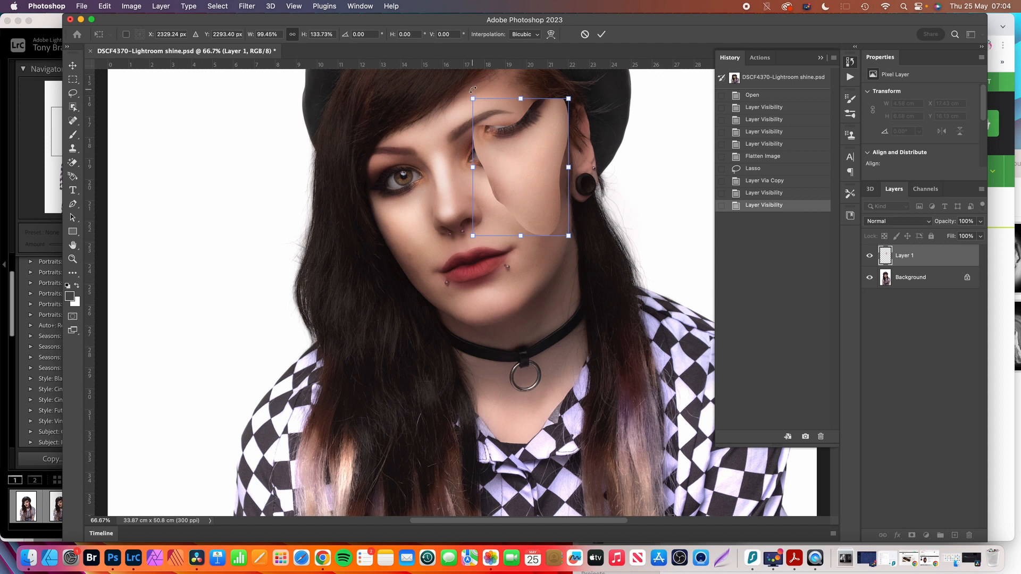
Rotate the cheek patch to about 147.7°, position it over the nose, and apply the transform
{"action": "left_click_drag", "start_coordinate": [473, 90], "coordinate": [601, 227]}
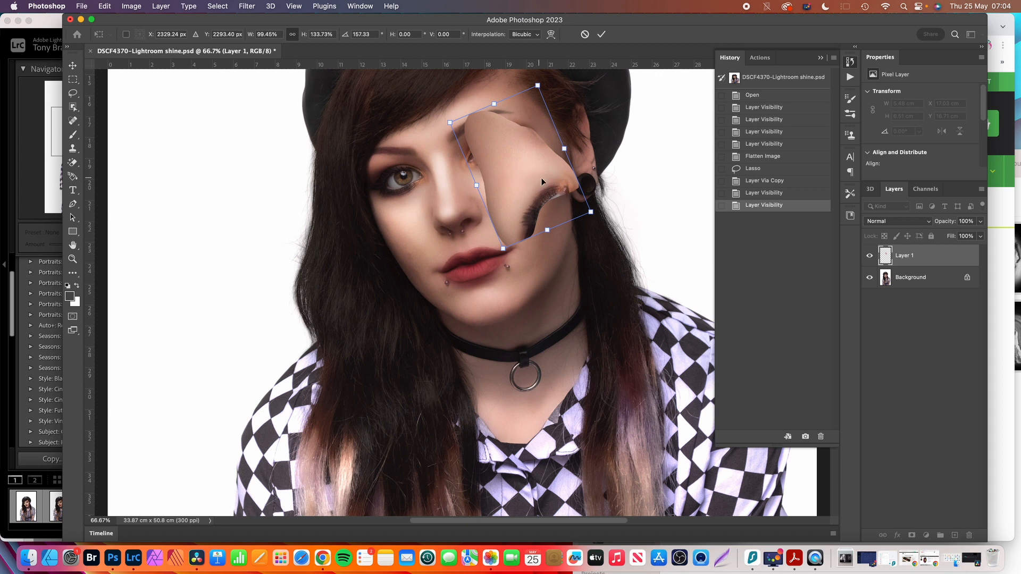
{"action": "left_click_drag", "start_coordinate": [525, 175], "coordinate": [456, 188]}
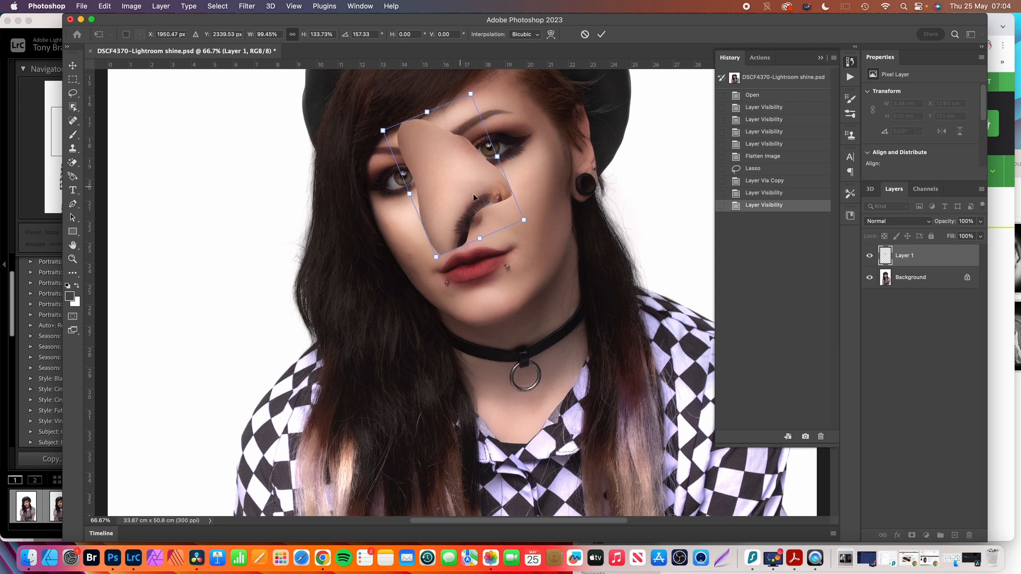
{"action": "left_click_drag", "start_coordinate": [532, 226], "coordinate": [552, 196]}
{"action": "mouse_move", "coordinate": [451, 201]}
{"action": "left_mouse_down"}
{"action": "mouse_move", "coordinate": [464, 184]}
{"action": "mouse_move", "coordinate": [440, 190]}
{"action": "left_mouse_up"}
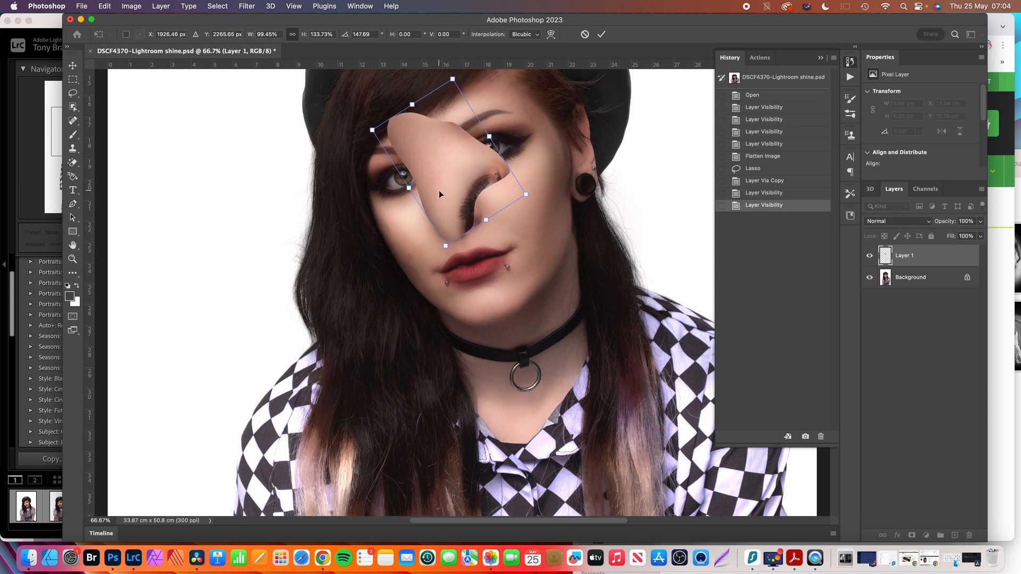
{"action": "key", "text": "Return"}
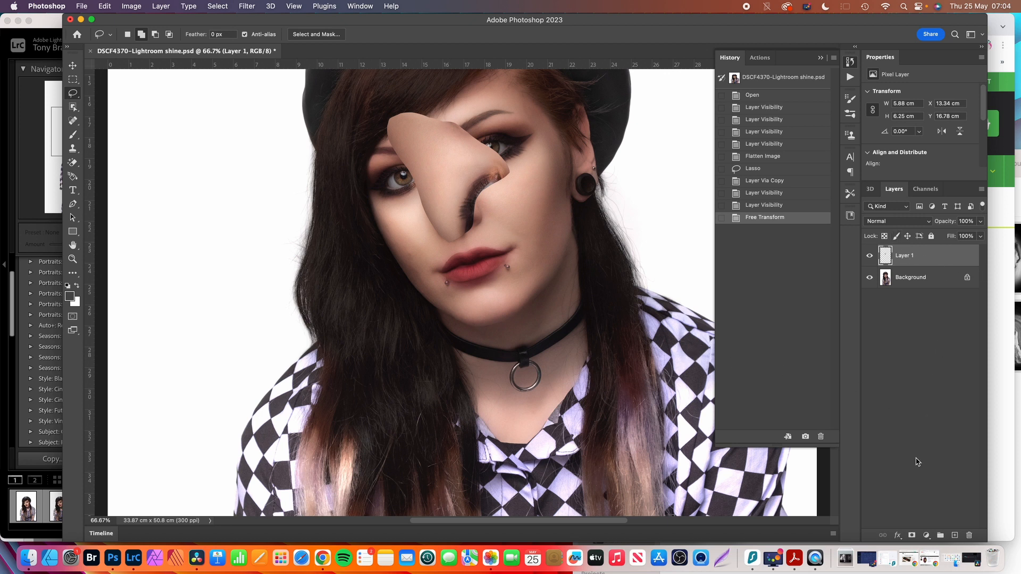
Add a black mask to the cheek patch layer and get a Brush with 0% hardness ready
{"action": "left_click", "coordinate": [911, 537], "text": "alt"}
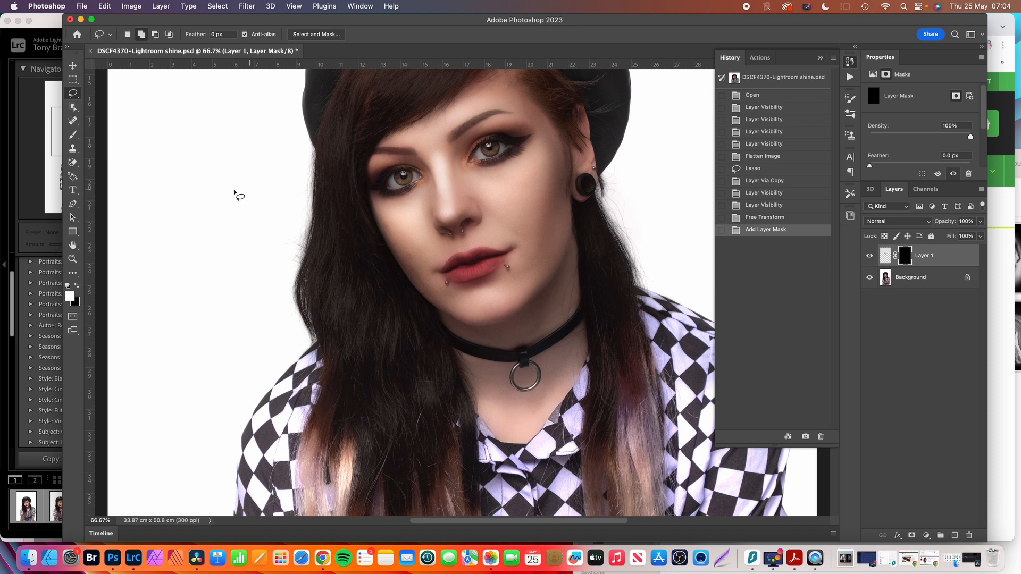
{"action": "left_click", "coordinate": [73, 137]}
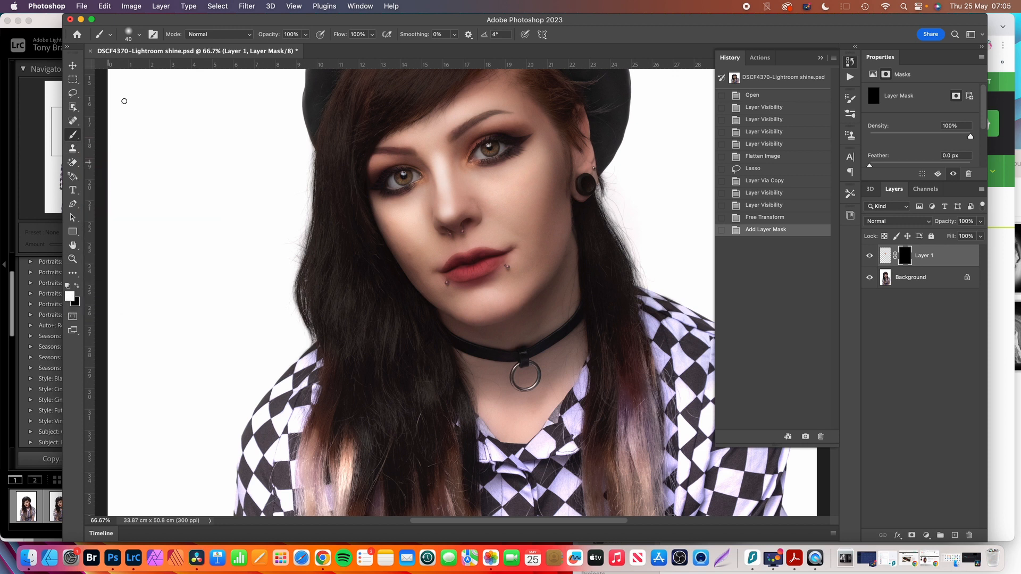
{"action": "left_click", "coordinate": [140, 36]}
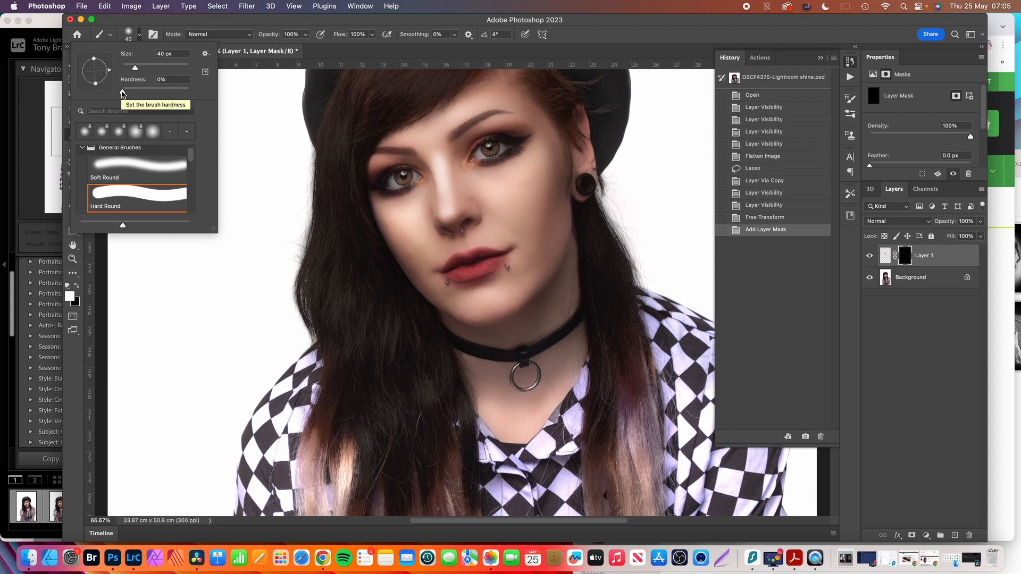
{"action": "left_click", "coordinate": [139, 35]}
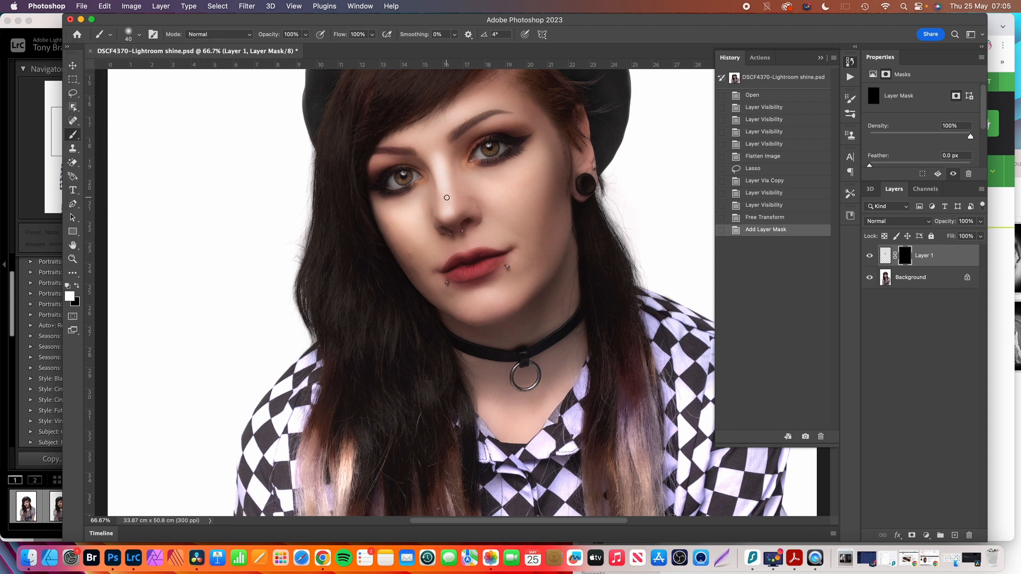
Enlarge the brush to 175 px and set its opacity to 20%
{"action": "key", "text": "bracketright"}
{"action": "key", "text": "bracketright"}
{"action": "key", "text": "bracketright"}
{"action": "key", "text": "bracketright"}
{"action": "key", "text": "bracketright"}
{"action": "key", "text": "bracketright"}
{"action": "key", "text": "bracketright"}
{"action": "key", "text": "bracketright"}
{"action": "key", "text": "bracketright"}
{"action": "key", "text": "bracketright"}
{"action": "key", "text": "bracketleft"}
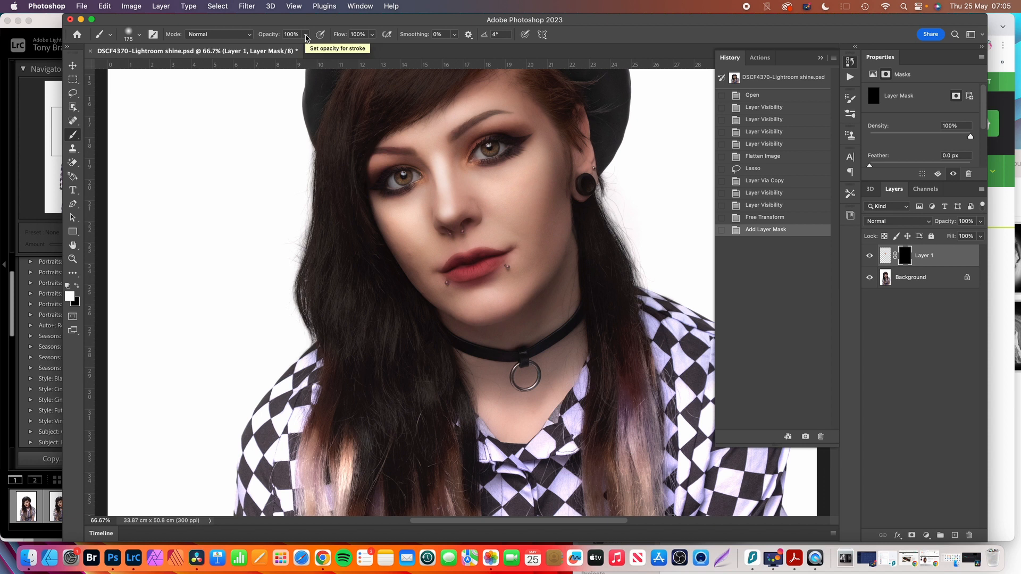
{"action": "key", "text": "2"}
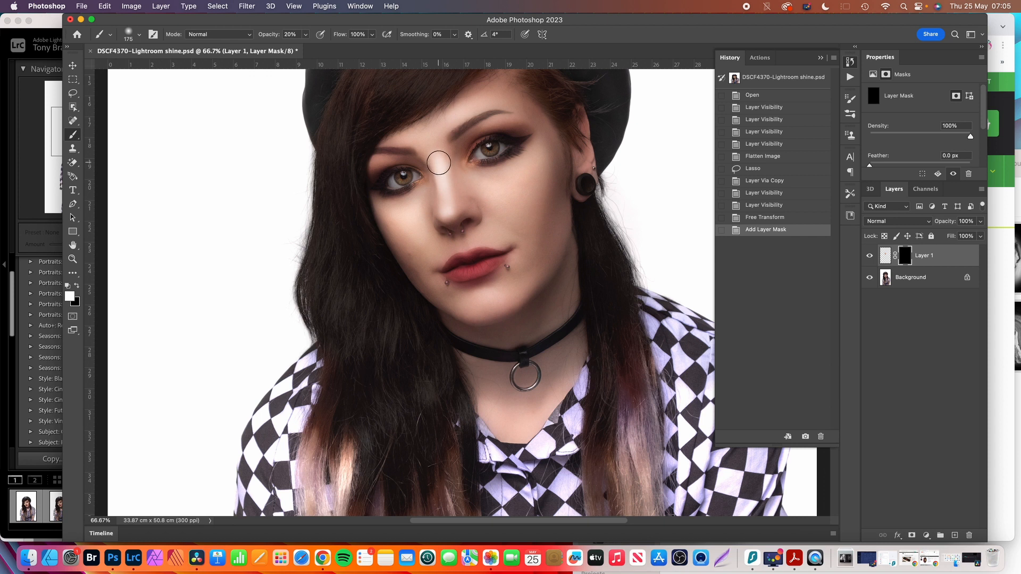
Paint white on the mask along the shiny nose bridge, and compare the result with the patch layer off and on
{"action": "left_click_drag", "start_coordinate": [439, 163], "coordinate": [446, 223]}
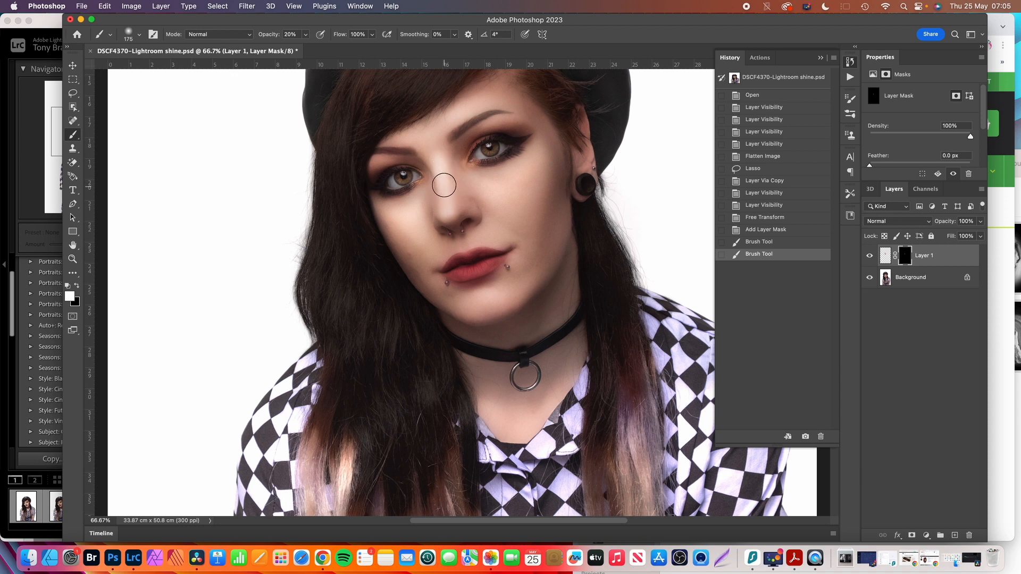
{"action": "left_click", "coordinate": [438, 159]}
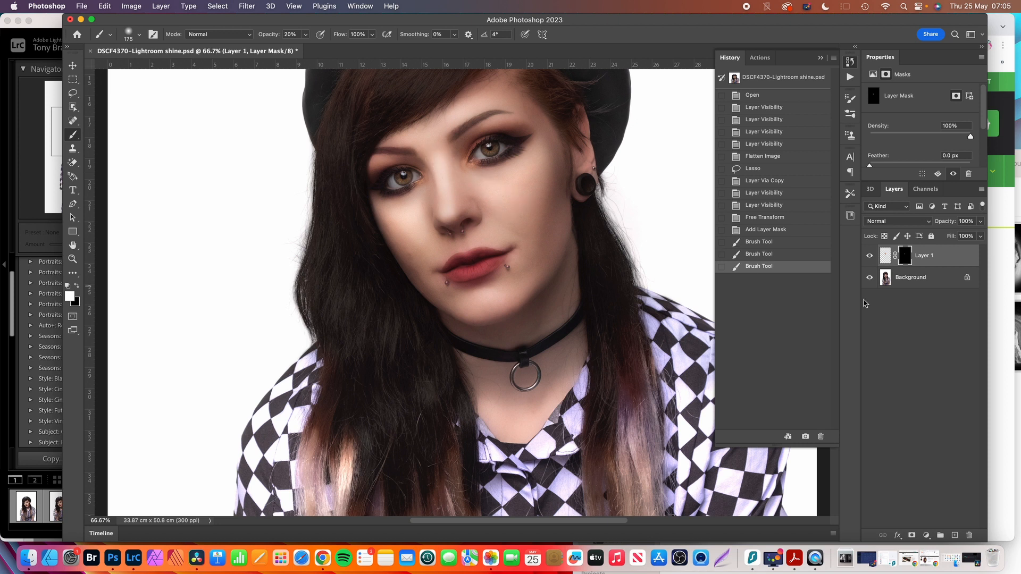
{"action": "left_click", "coordinate": [870, 257]}
{"action": "left_click", "coordinate": [870, 257]}
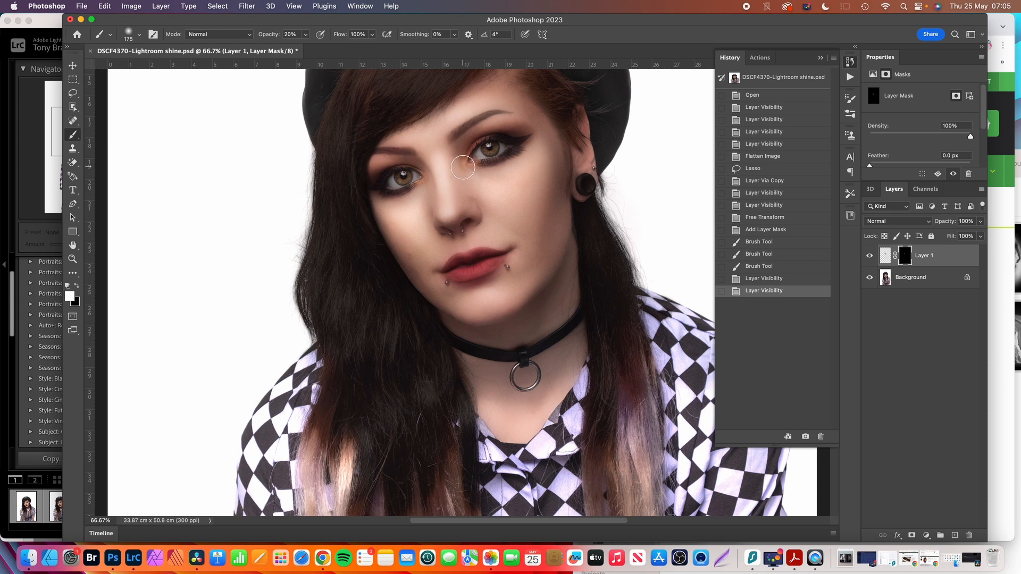
Switch to black and paint on the mask along both sides of the nose to remove excess patch
{"action": "left_click", "coordinate": [76, 286]}
{"action": "mouse_move", "coordinate": [467, 183]}
{"action": "left_mouse_down"}
{"action": "mouse_move", "coordinate": [466, 158]}
{"action": "mouse_move", "coordinate": [470, 188]}
{"action": "mouse_move", "coordinate": [488, 180]}
{"action": "mouse_move", "coordinate": [420, 191]}
{"action": "left_mouse_up"}
{"action": "left_click_drag", "start_coordinate": [420, 194], "coordinate": [420, 170]}
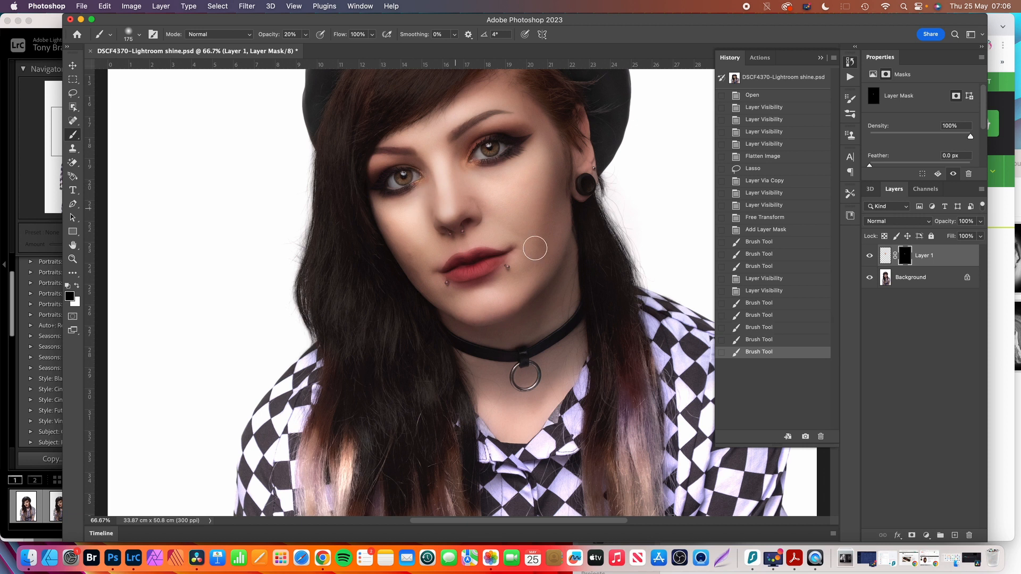
Compare the nose with the patch layer off and on, and paint more black near the inner corner of the subject's right eye
{"action": "left_click", "coordinate": [869, 258]}
{"action": "left_click", "coordinate": [869, 259]}
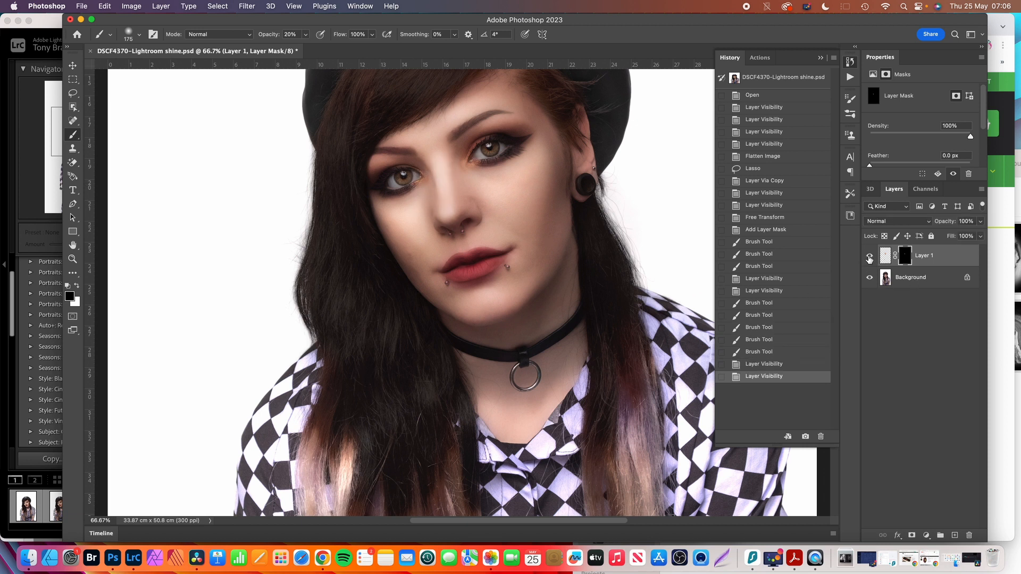
{"action": "left_click", "coordinate": [870, 258]}
{"action": "left_click", "coordinate": [869, 259]}
{"action": "left_click", "coordinate": [870, 258]}
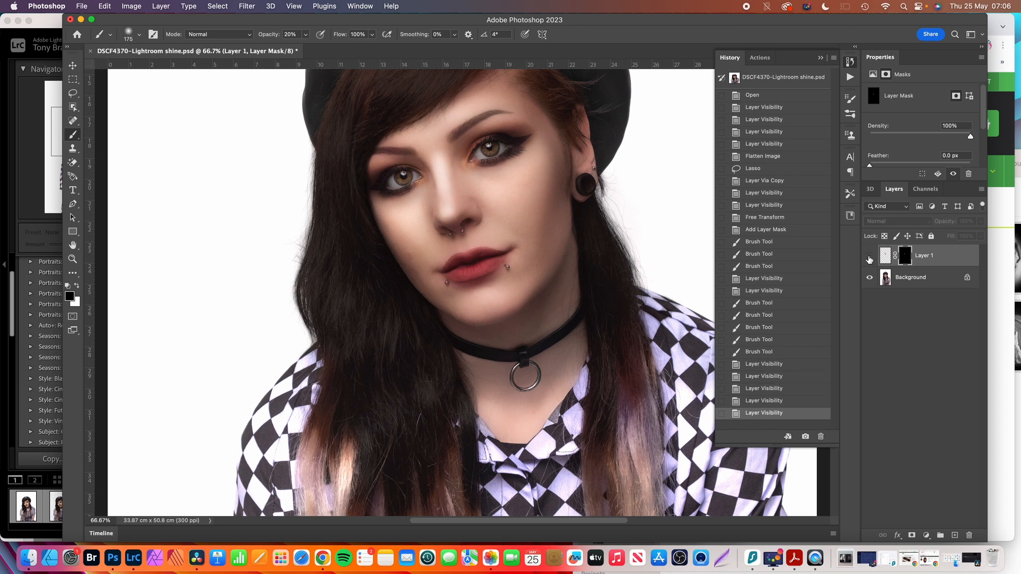
{"action": "left_click", "coordinate": [870, 258]}
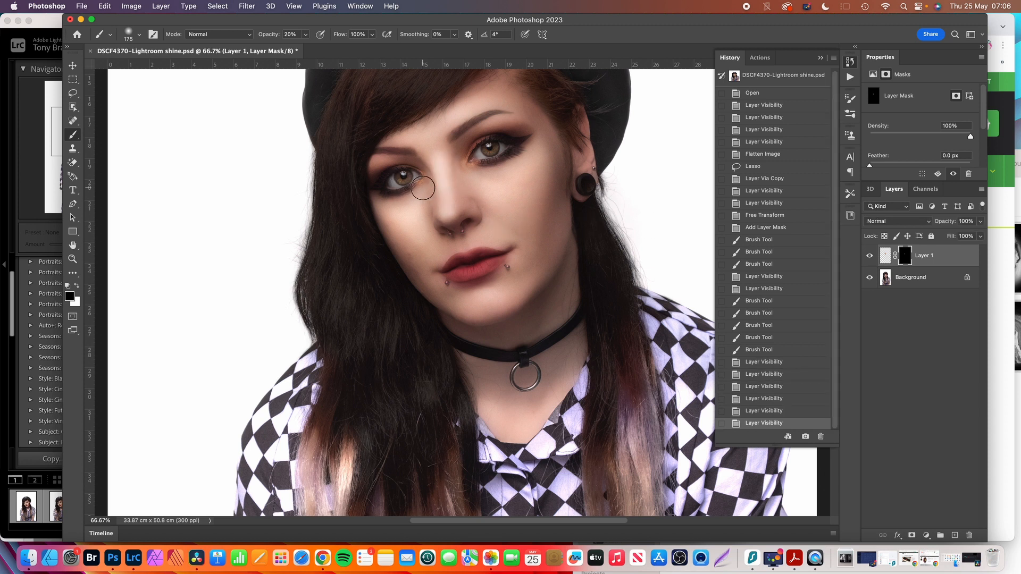
{"action": "mouse_move", "coordinate": [425, 186]}
{"action": "left_mouse_down"}
{"action": "mouse_move", "coordinate": [429, 194]}
{"action": "mouse_move", "coordinate": [425, 180]}
{"action": "left_mouse_up"}
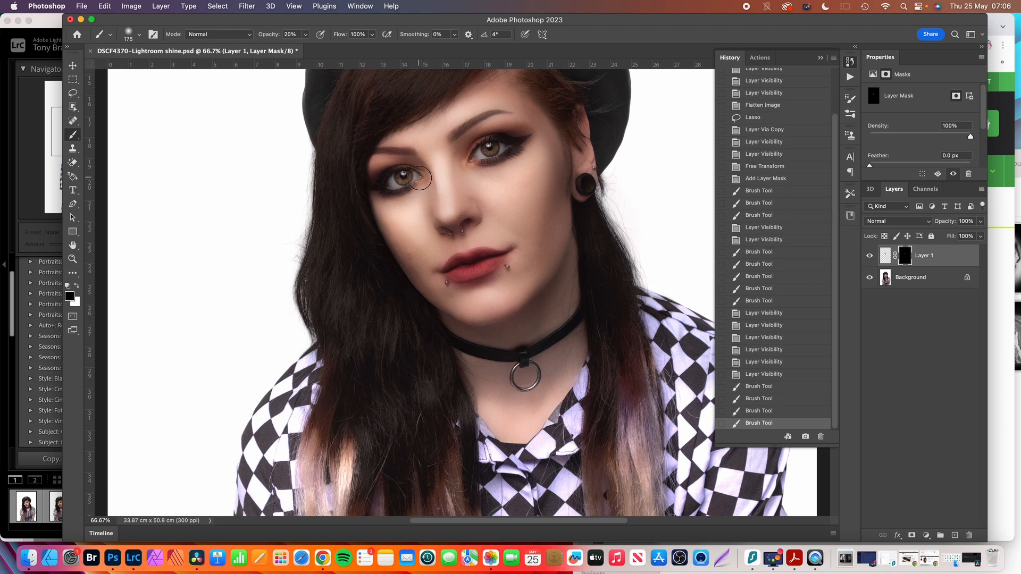
Compare the nose with the patch layer off and on, and paint more black on the mask along both sides of the upper nose bridge
{"action": "left_click", "coordinate": [870, 258]}
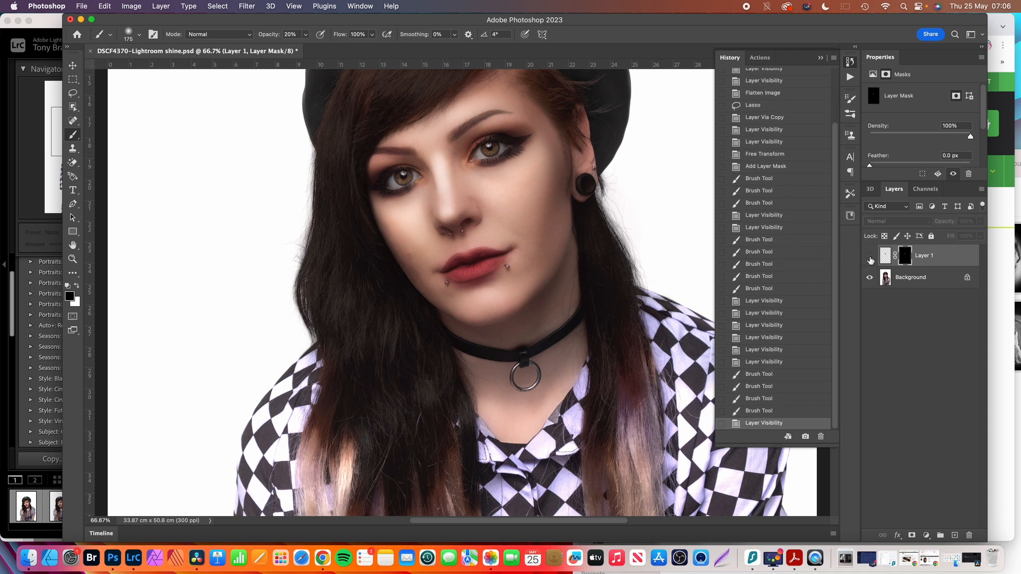
{"action": "left_click", "coordinate": [871, 259]}
{"action": "left_click", "coordinate": [870, 258]}
{"action": "left_click", "coordinate": [871, 258]}
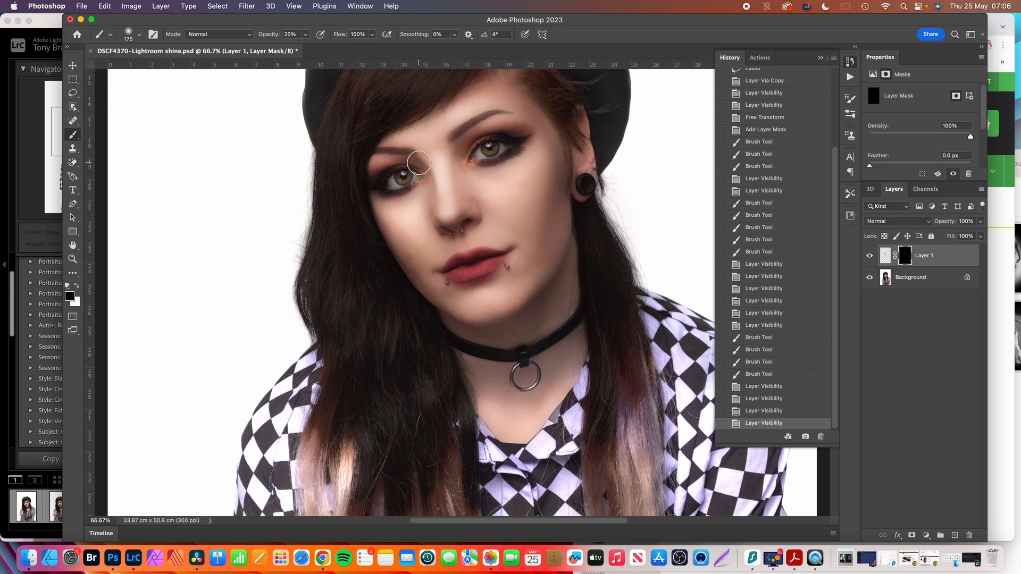
{"action": "mouse_move", "coordinate": [419, 163]}
{"action": "left_mouse_down"}
{"action": "mouse_move", "coordinate": [428, 194]}
{"action": "mouse_move", "coordinate": [448, 182]}
{"action": "mouse_move", "coordinate": [458, 189]}
{"action": "mouse_move", "coordinate": [463, 146]}
{"action": "mouse_move", "coordinate": [468, 194]}
{"action": "left_mouse_up"}
{"action": "mouse_move", "coordinate": [474, 157]}
{"action": "left_mouse_down"}
{"action": "mouse_move", "coordinate": [462, 192]}
{"action": "mouse_move", "coordinate": [478, 205]}
{"action": "left_mouse_up"}
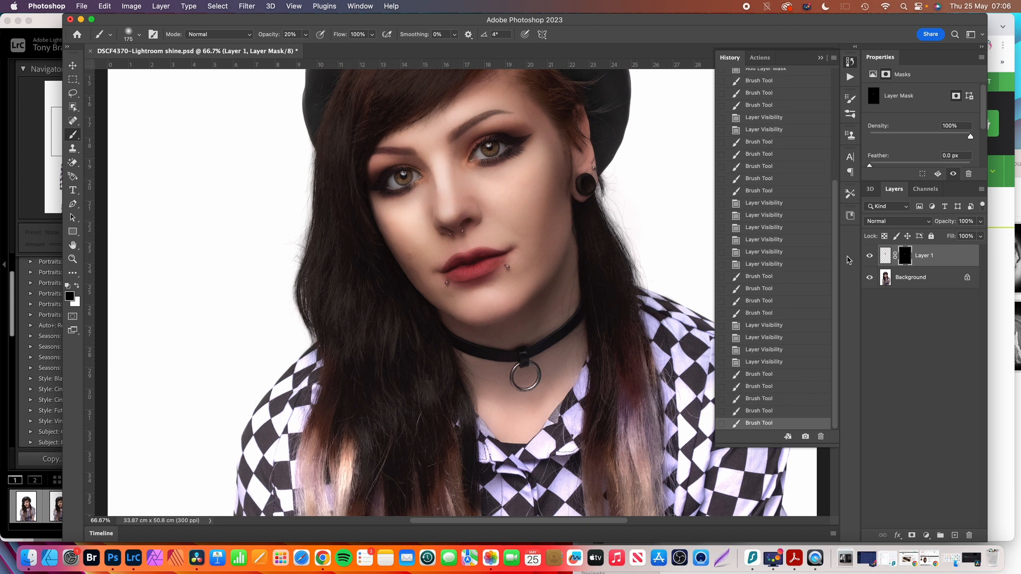
Examine the nose highlight before and after the retouch by repeatedly hiding and showing the skin patch layer, leaving it visible
{"action": "left_click", "coordinate": [870, 257]}
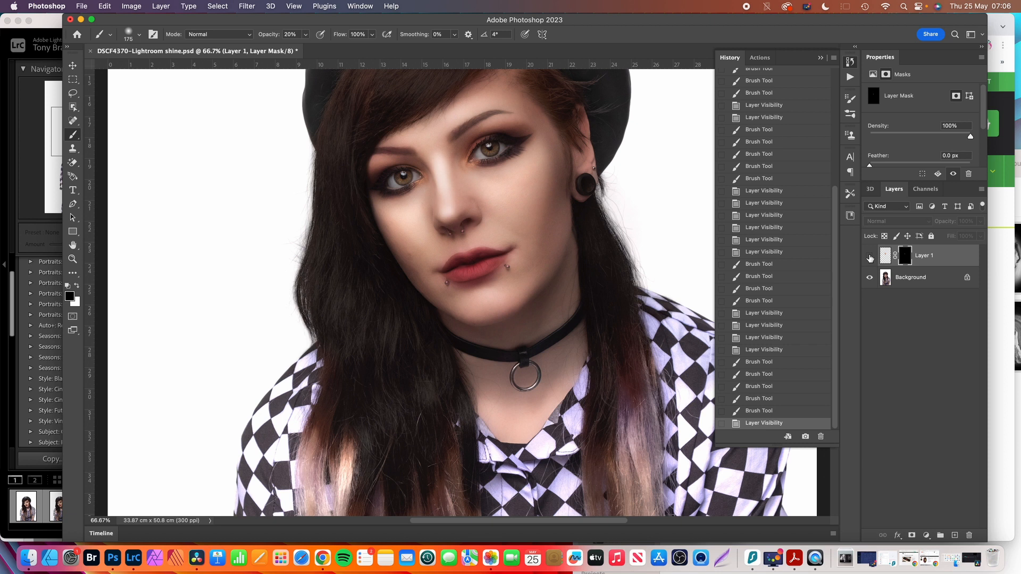
{"action": "left_click", "coordinate": [870, 258]}
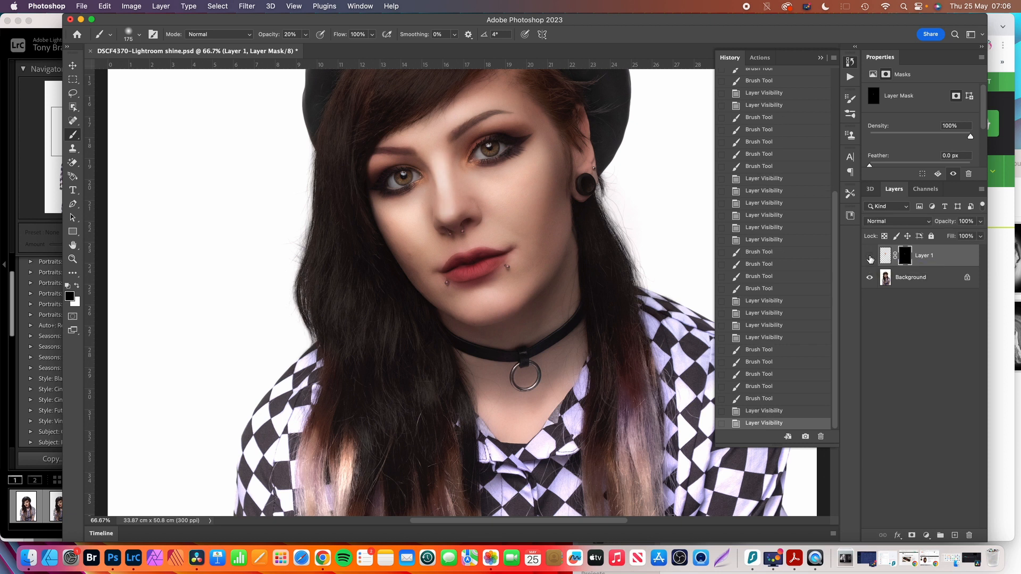
{"action": "left_click", "coordinate": [870, 257]}
{"action": "left_click", "coordinate": [871, 257]}
{"action": "left_click", "coordinate": [870, 257]}
{"action": "left_click", "coordinate": [870, 257]}
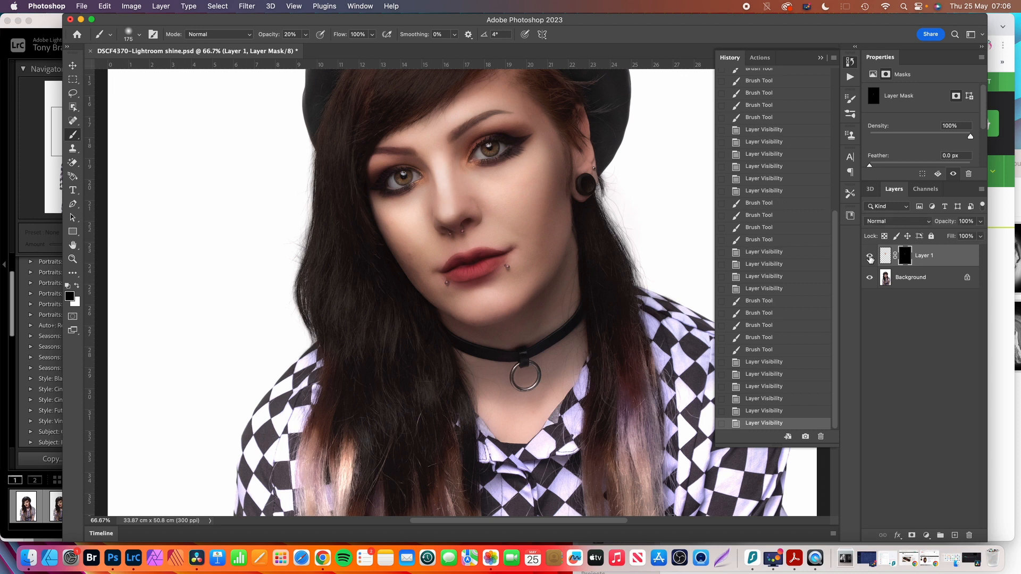
{"action": "left_click", "coordinate": [871, 258]}
{"action": "left_click", "coordinate": [870, 258]}
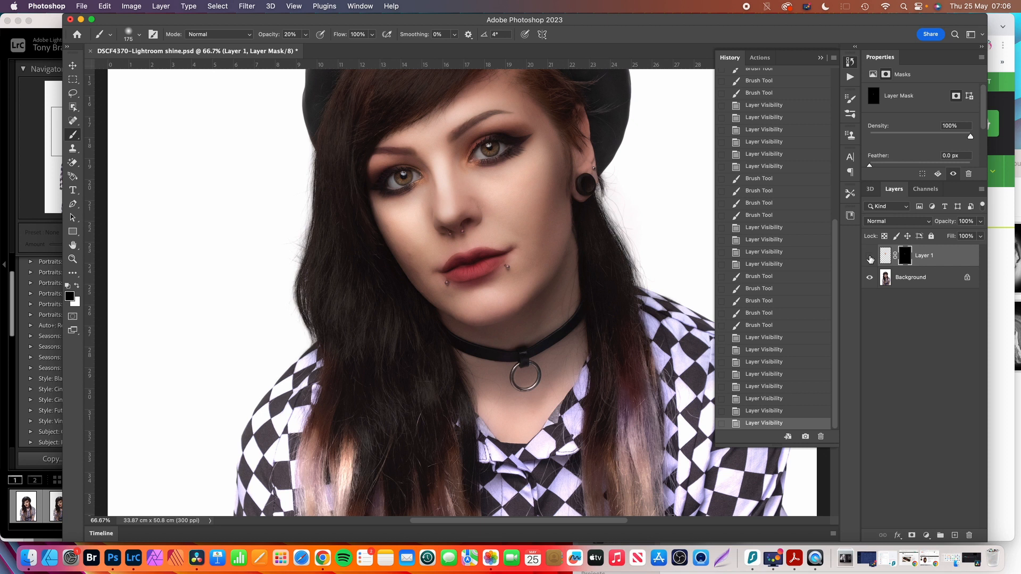
{"action": "left_click", "coordinate": [870, 256]}
{"action": "left_click", "coordinate": [870, 256]}
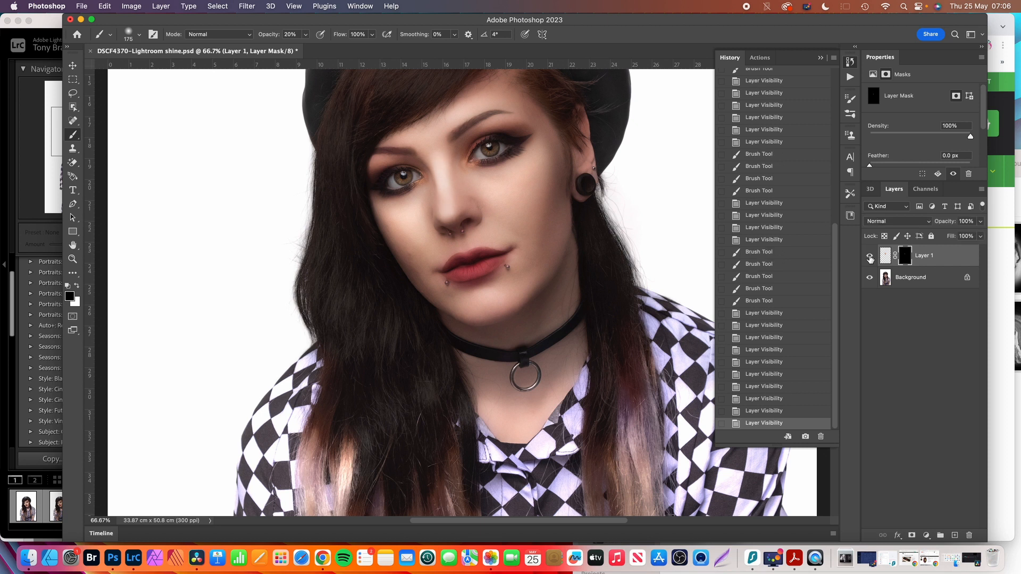